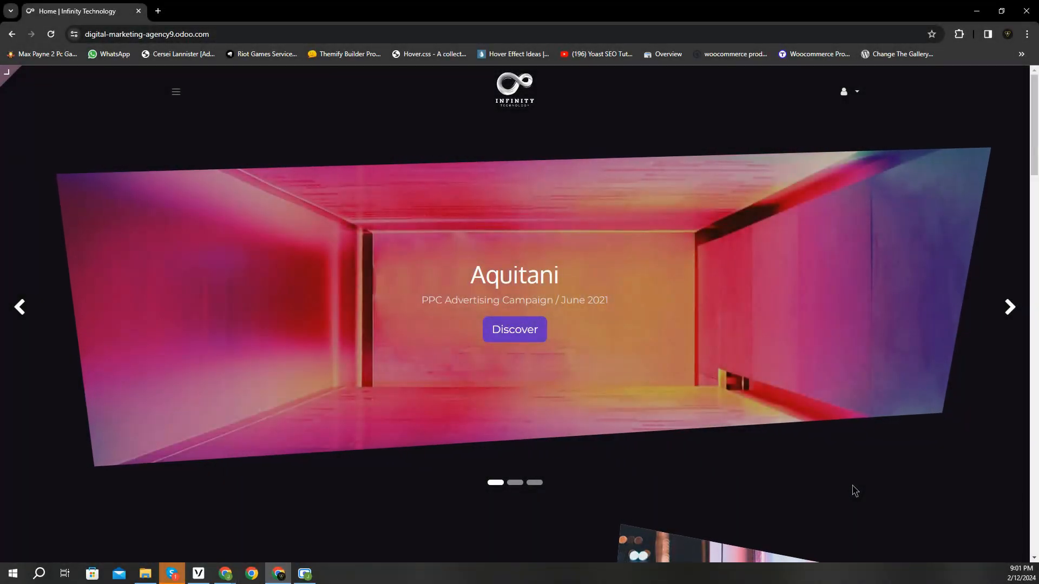
- Autoscroll the Infinity Technology homepage down to its footer, then go to the odoo.com tab
middle_click(854, 490)
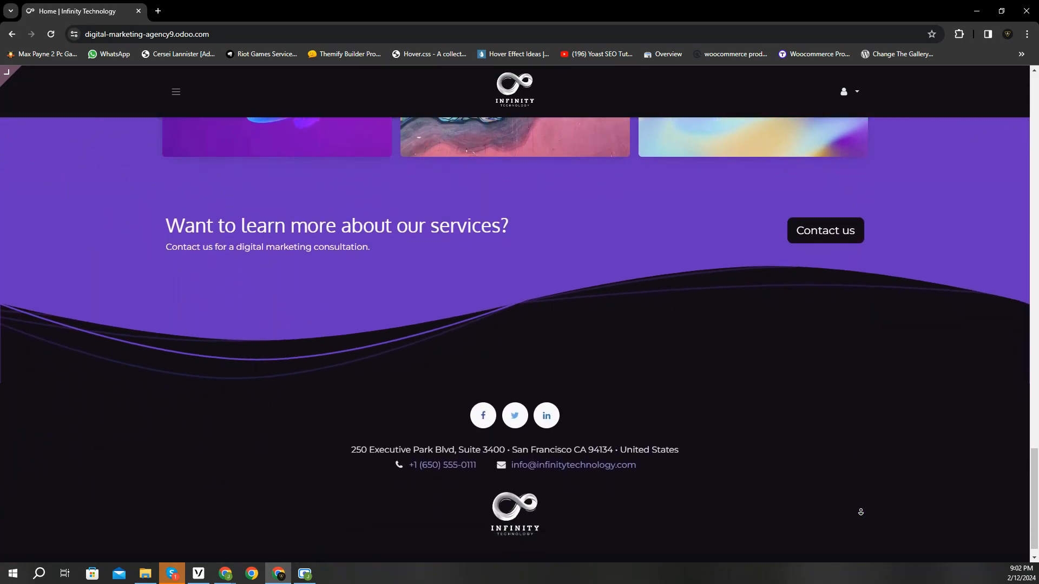
middle_click(861, 512)
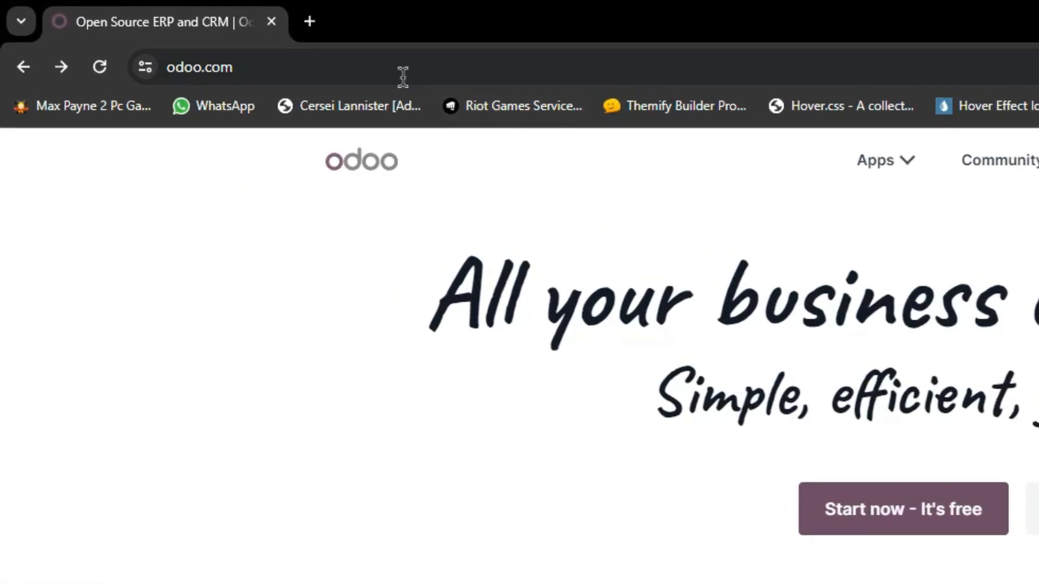
- Browse the odoo.com apps grid and start the free trial signup
left_click(329, 61)
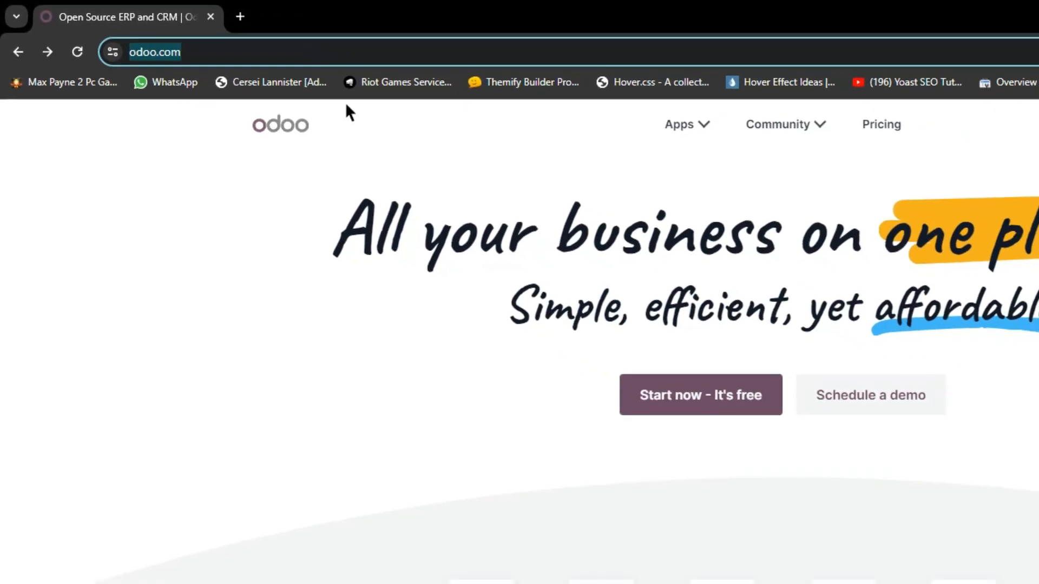
left_click(464, 161)
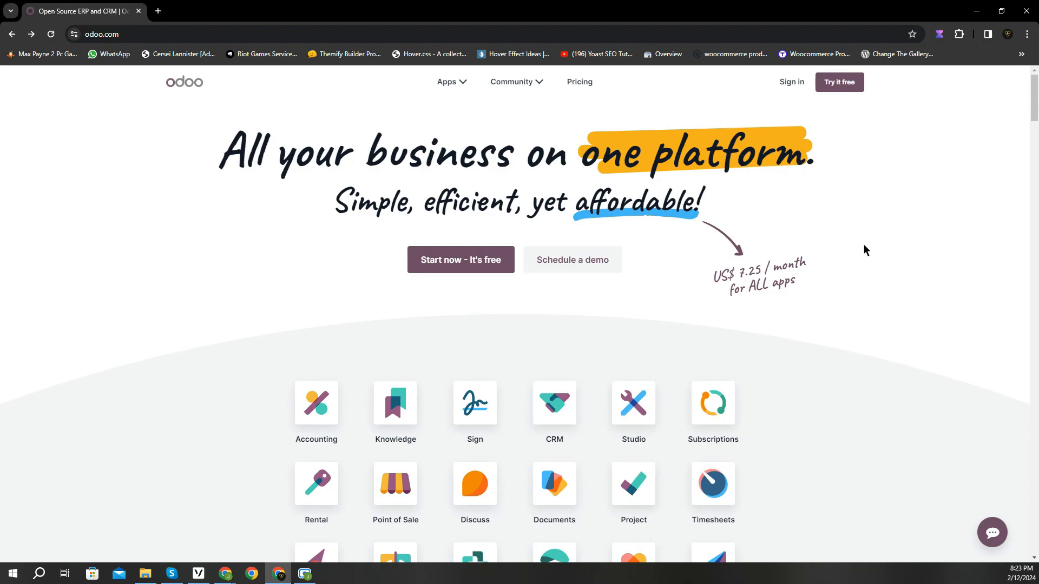
scroll(864, 250, "down", 4)
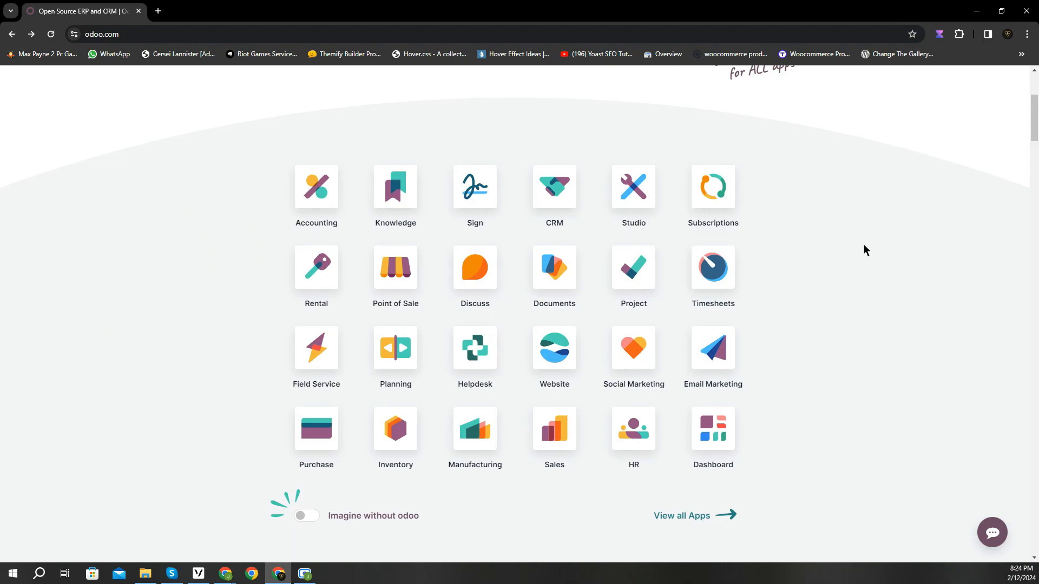
scroll(864, 245, "up", 4)
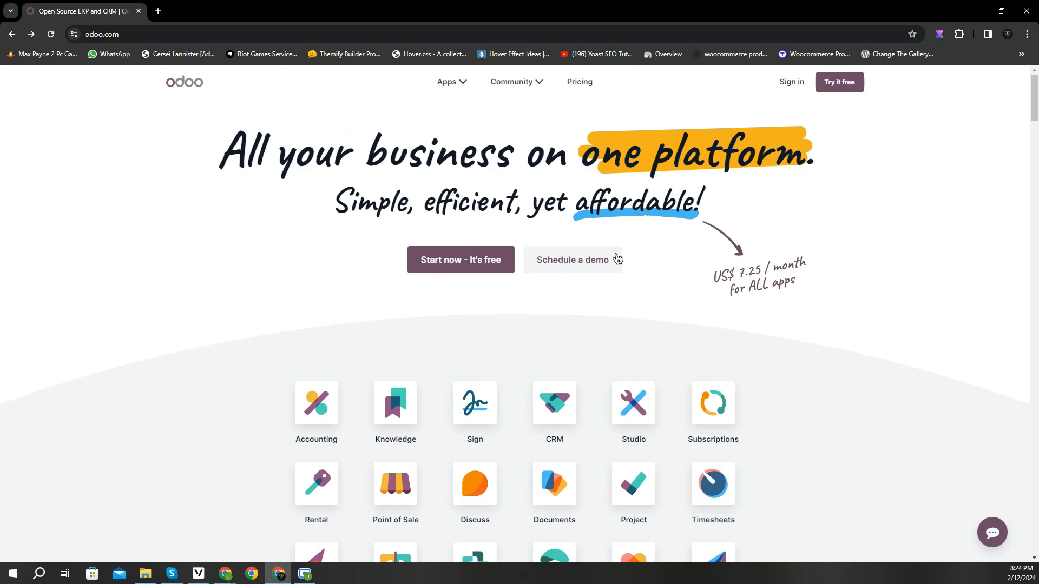
left_click(469, 258)
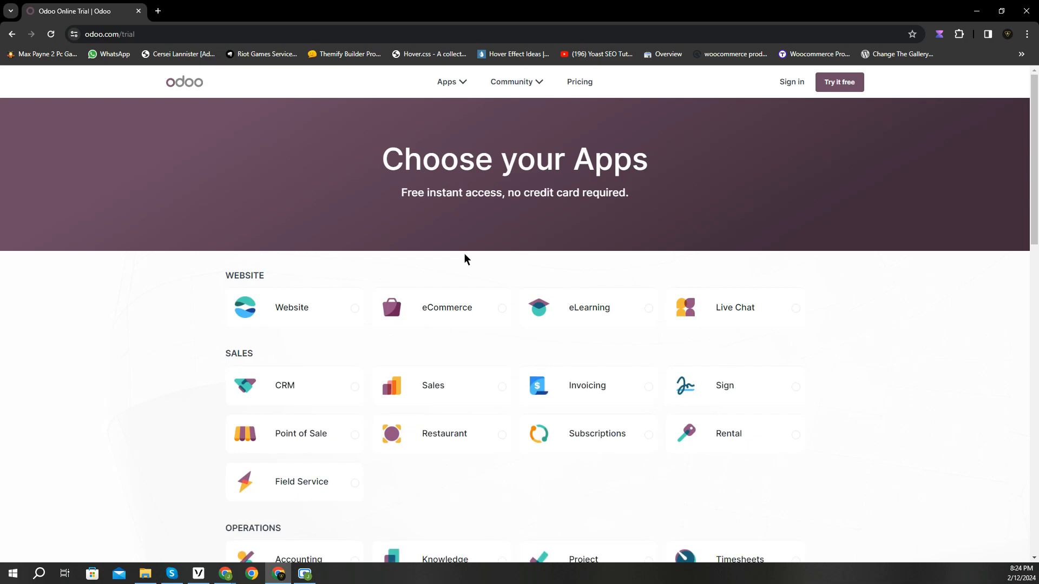
- Choose only the Website app and enter your full name and e-mail address
left_click(345, 306)
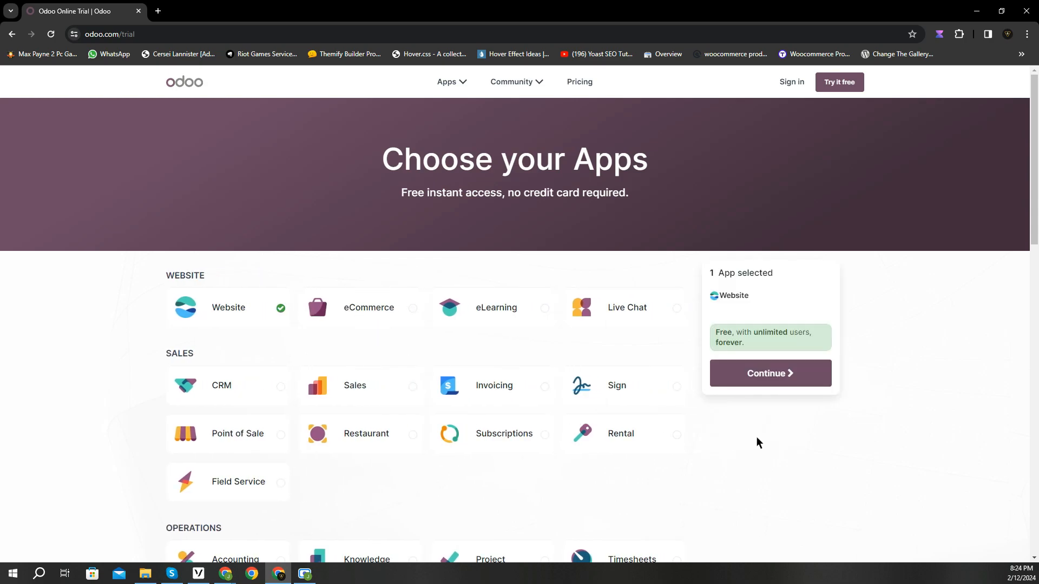
left_click(772, 384)
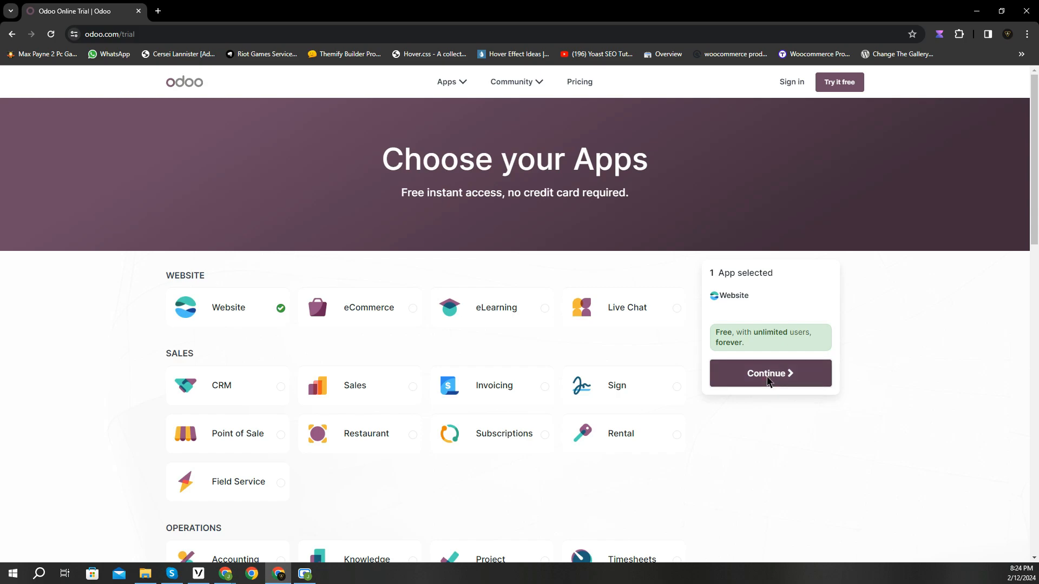
left_click(196, 214)
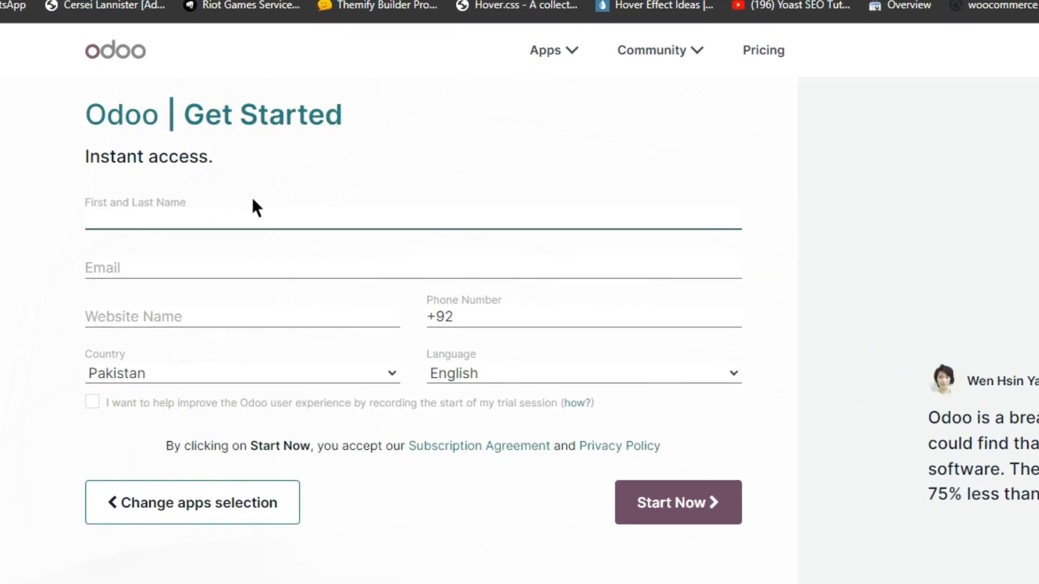
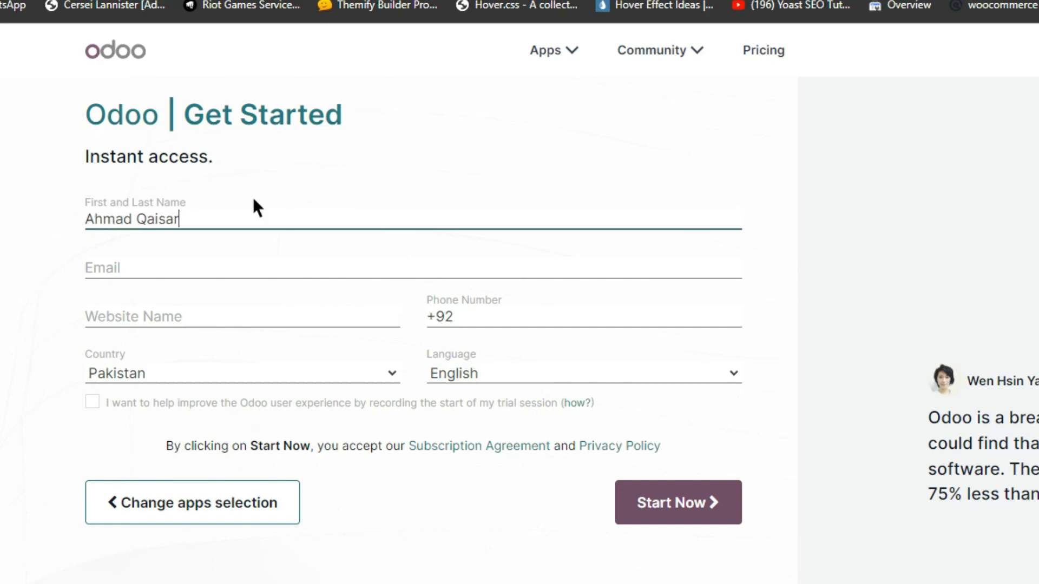
left_click(237, 269)
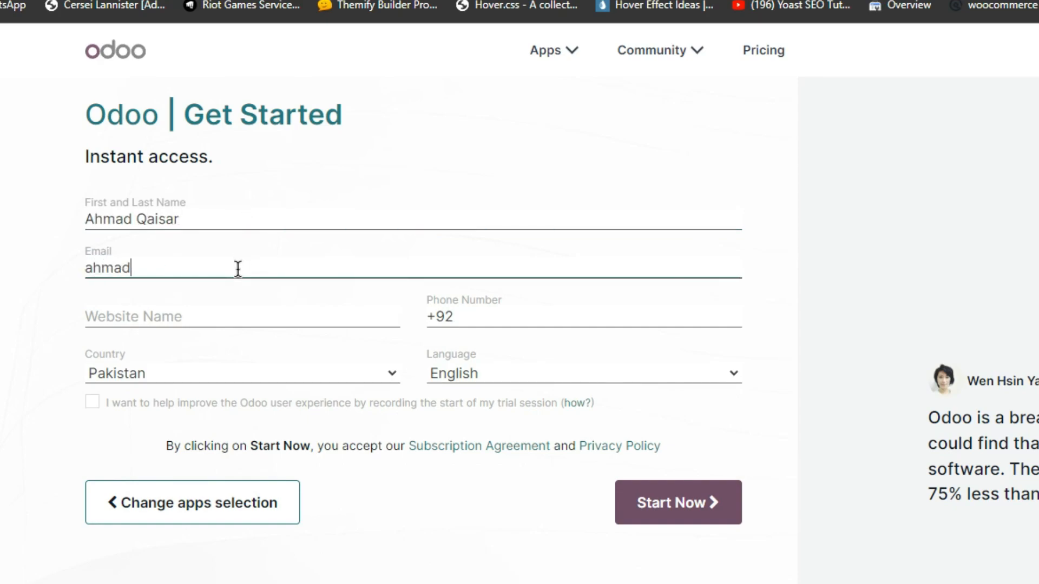
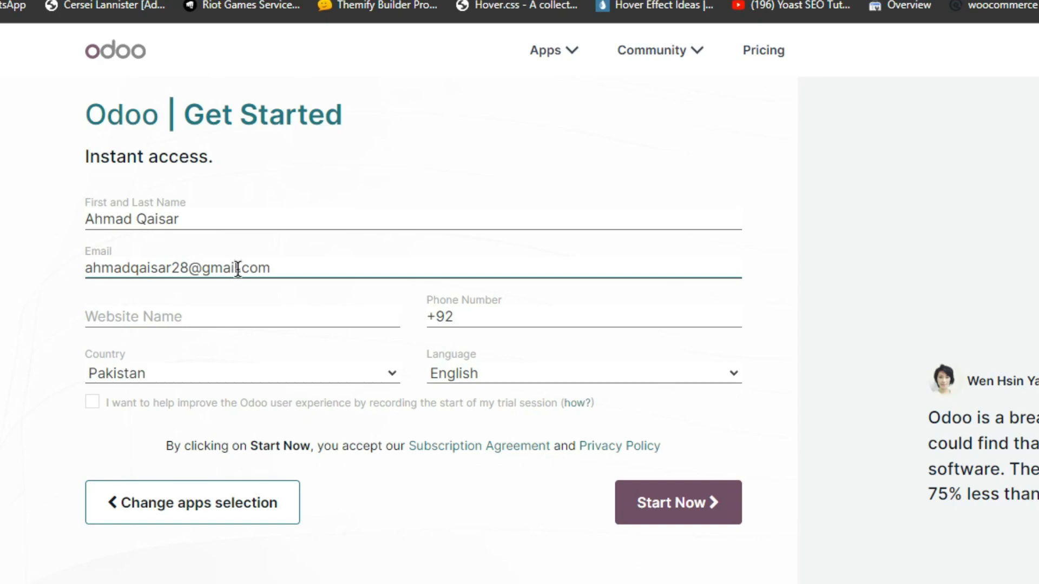
- Name the website 'Digital Marketing Agency' and create the trial database
left_click(218, 314)
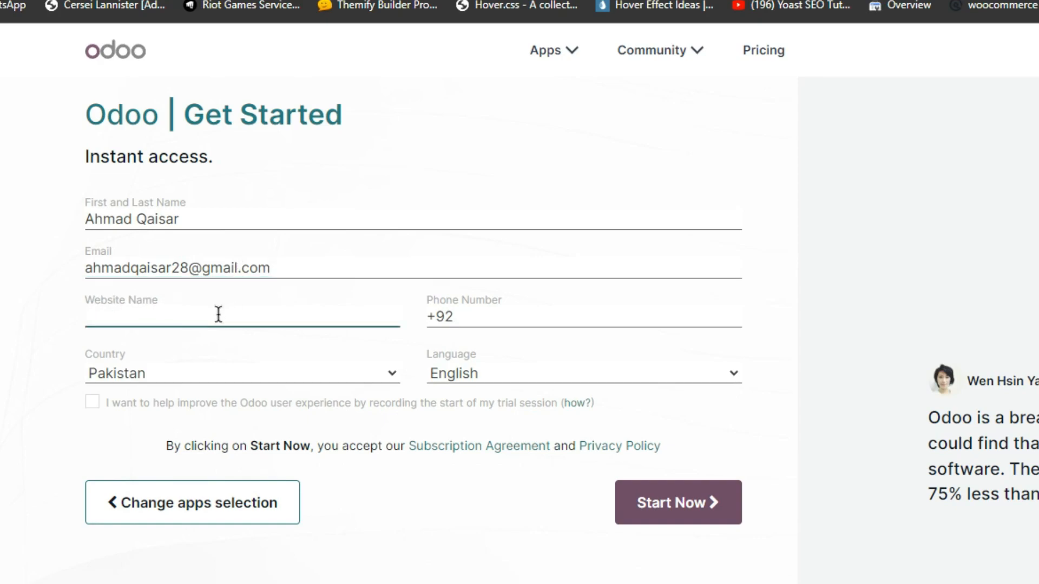
type("Digital Marketing A")
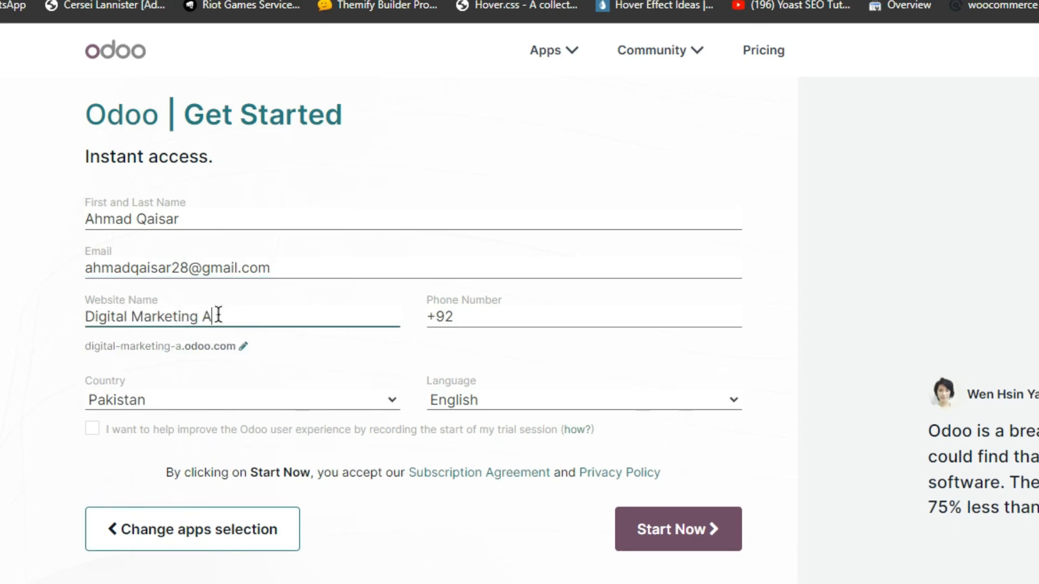
type("gency")
left_click_drag(59, 342, 274, 349)
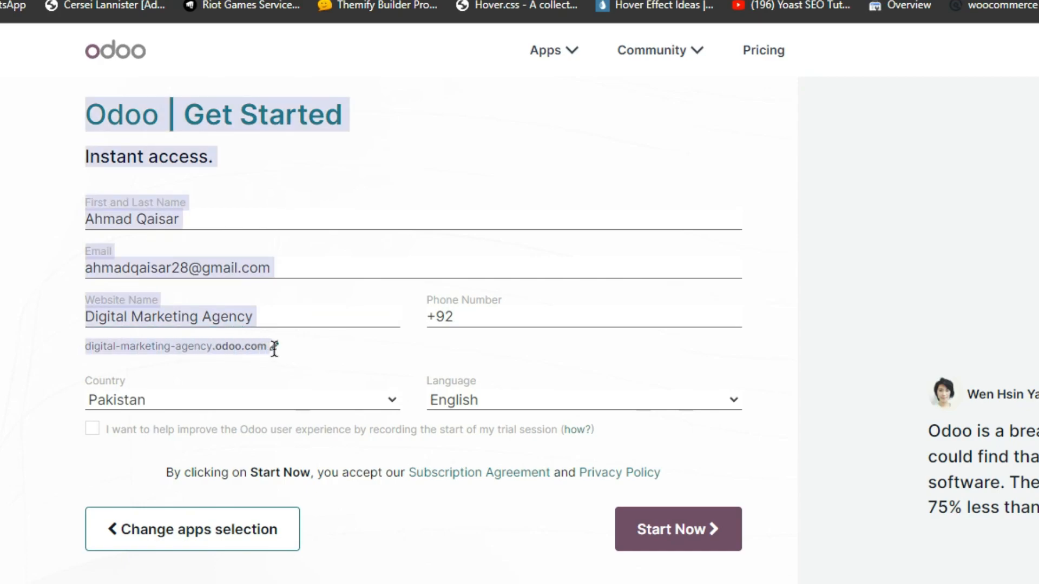
left_click(316, 360)
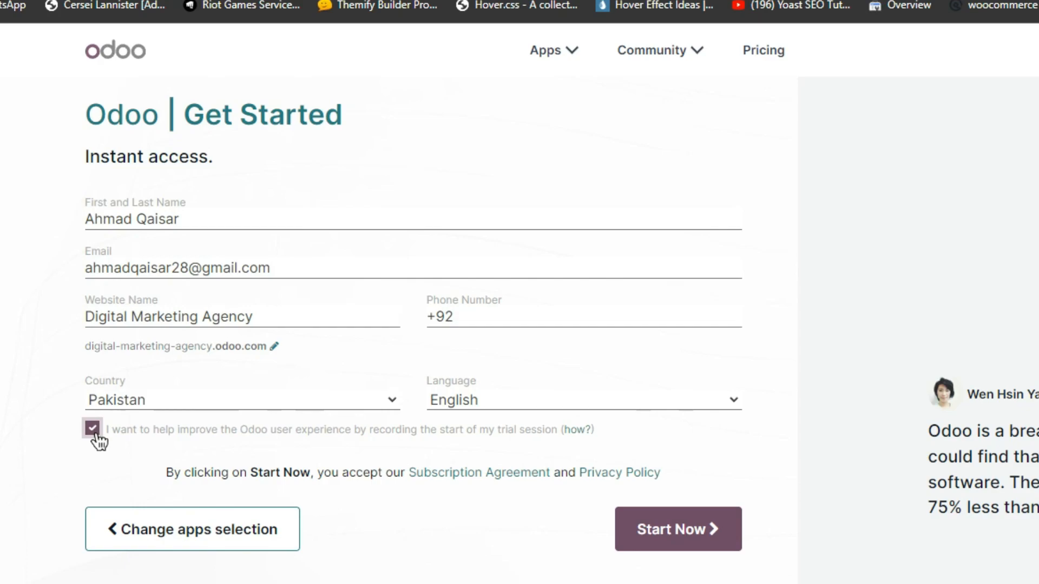
left_click(692, 552)
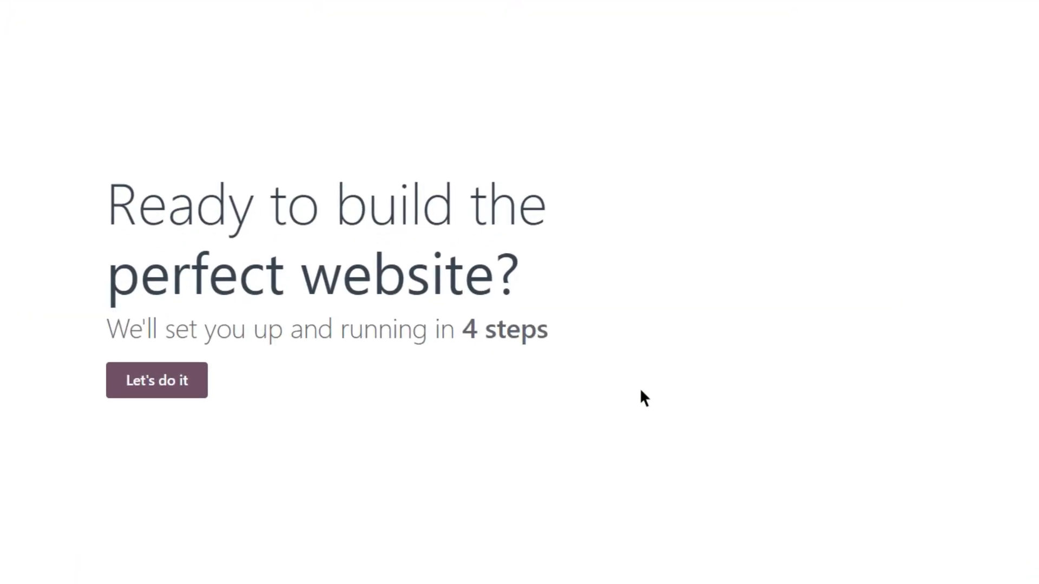
- Describe the site as a business website for Digital Marketing whose main objective is getting leads
left_click(202, 379)
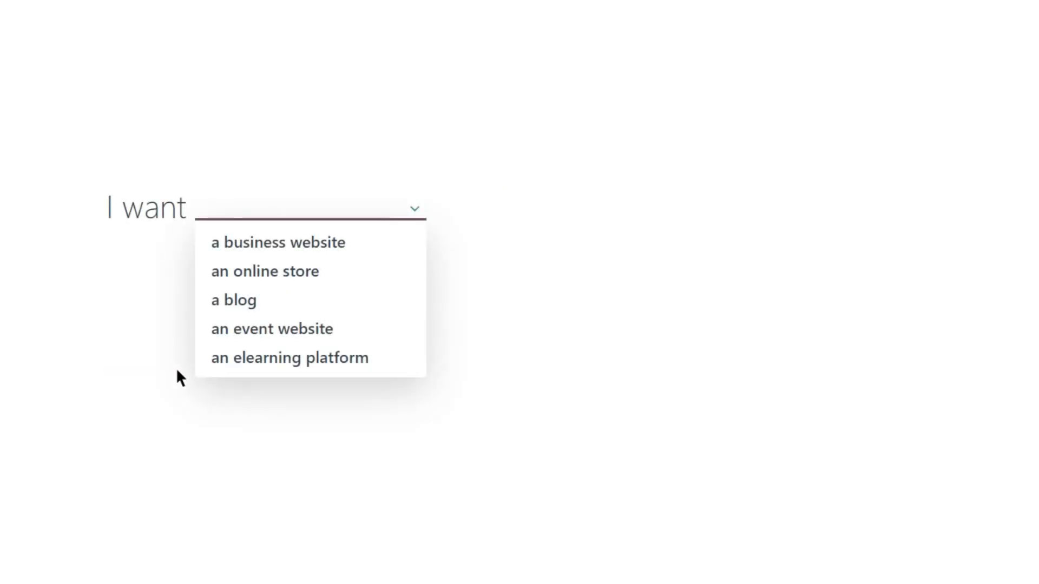
left_click(277, 248)
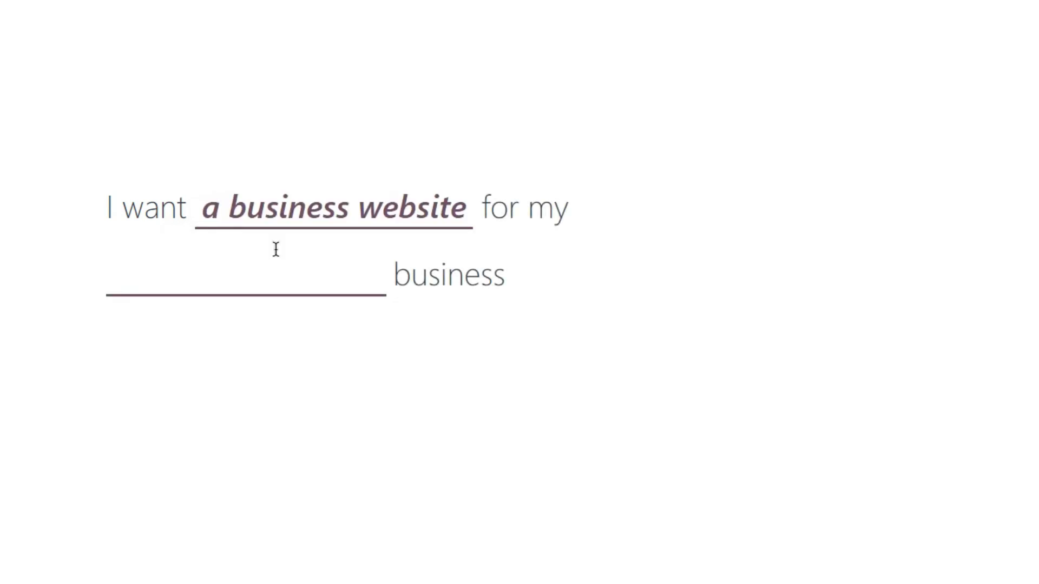
type("Digital Ma")
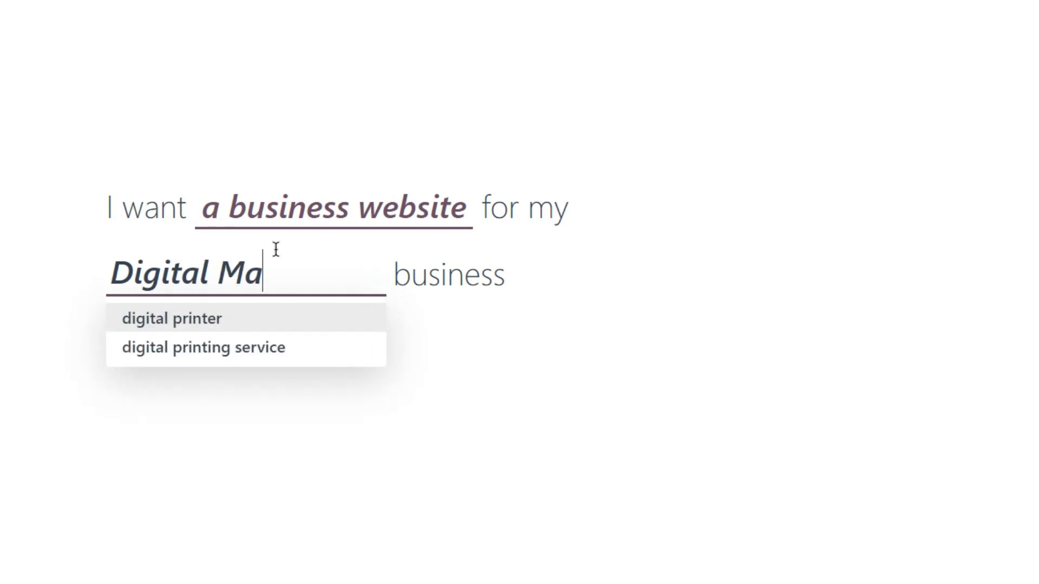
type("rketing")
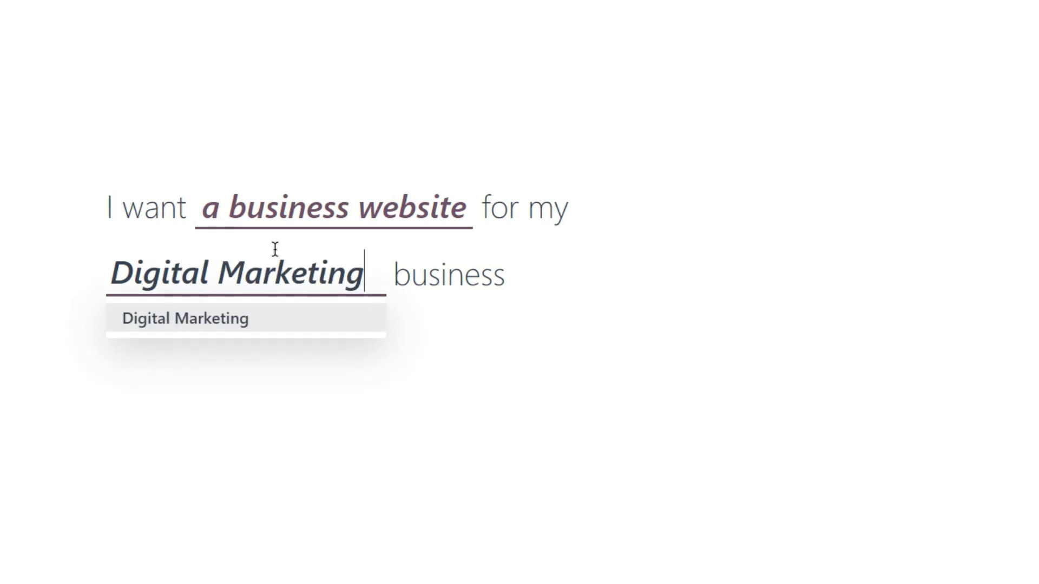
left_click(252, 324)
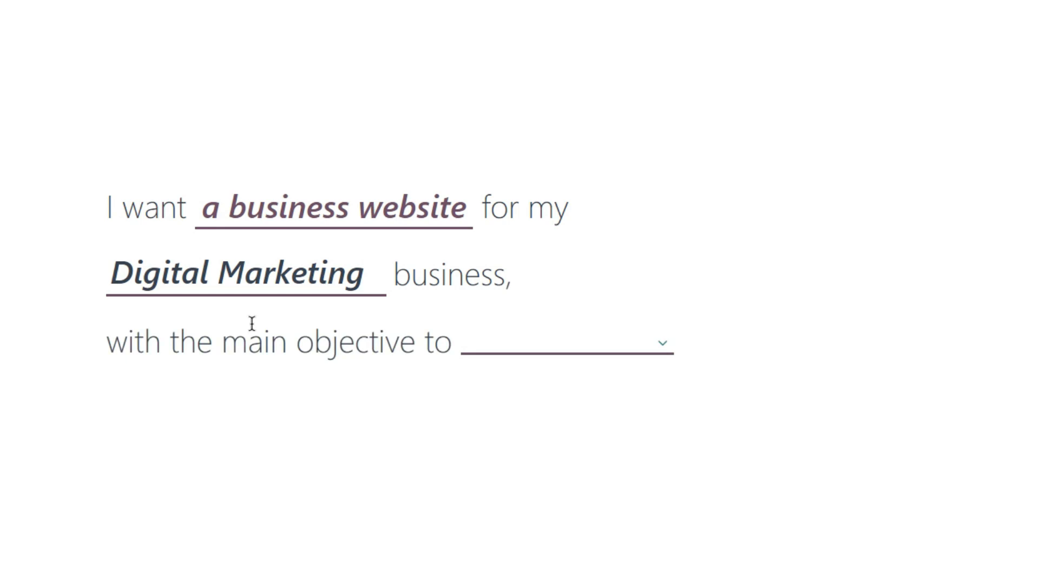
left_click(666, 347)
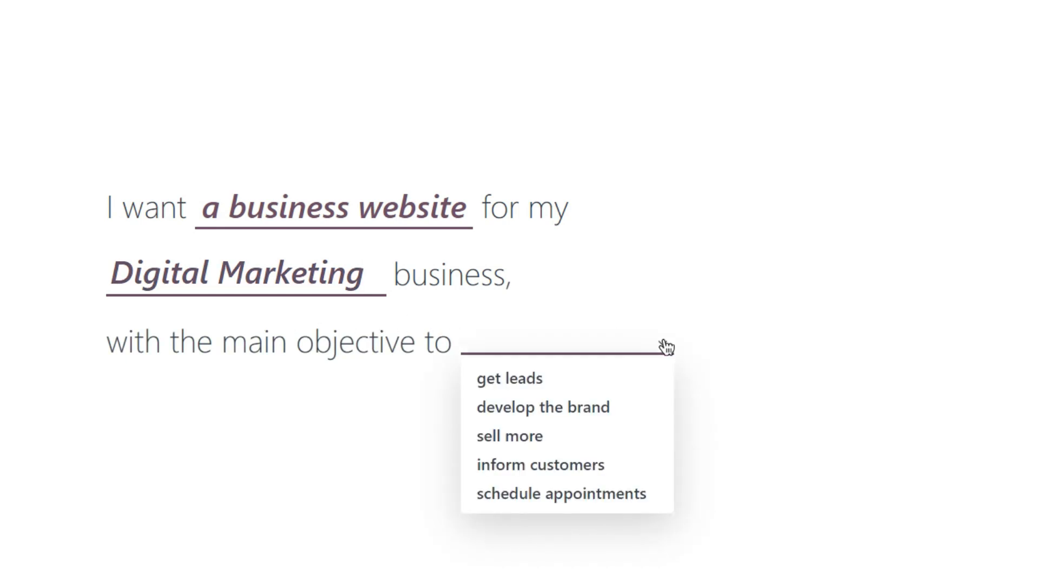
left_click(617, 385)
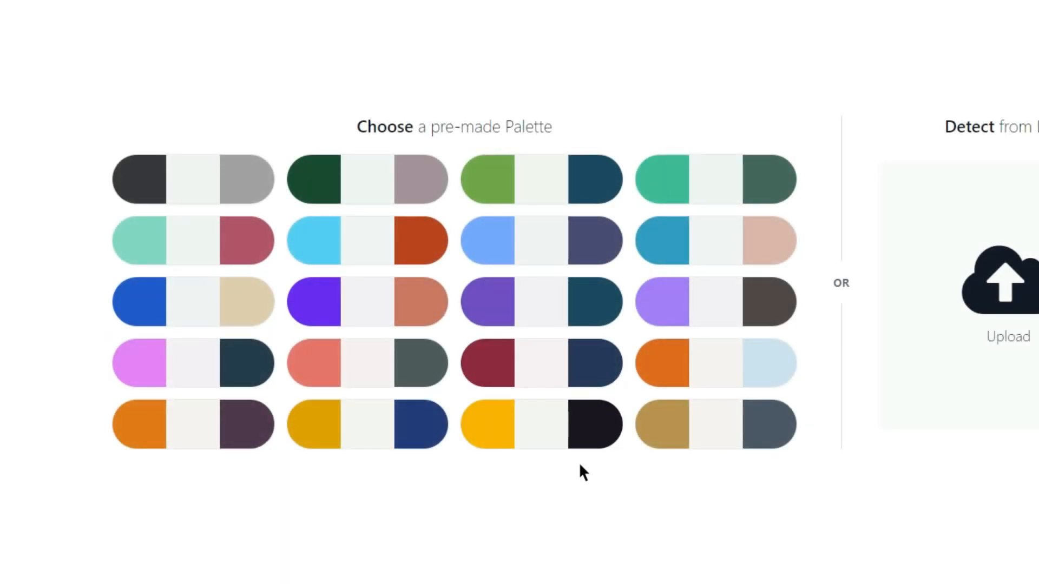
- Pick the salmon and grey palette, add About Us, Services, Pricing and Privacy Policy pages, then build
left_click(368, 375)
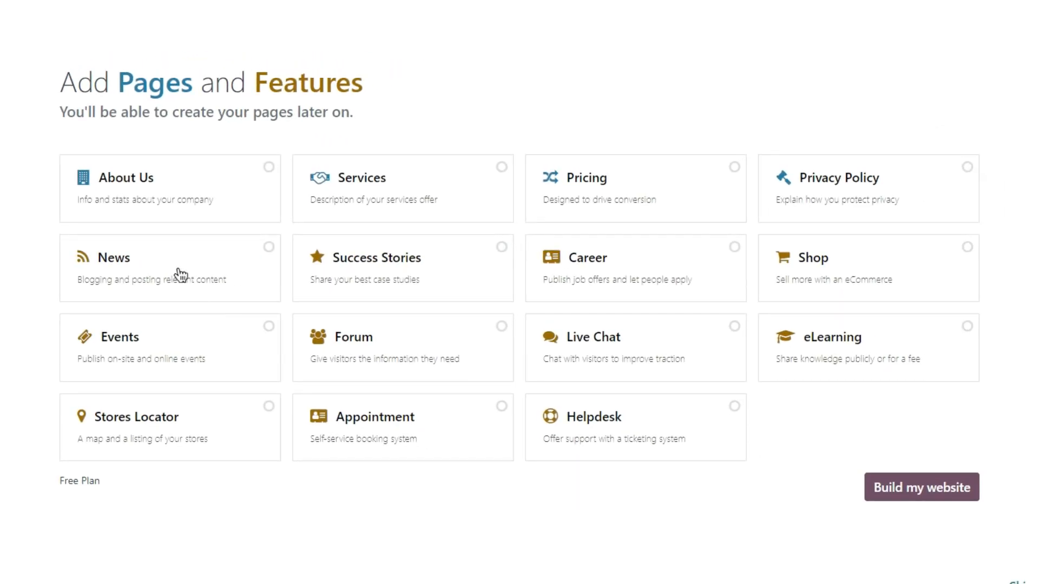
left_click(153, 210)
left_click(392, 215)
left_click(610, 214)
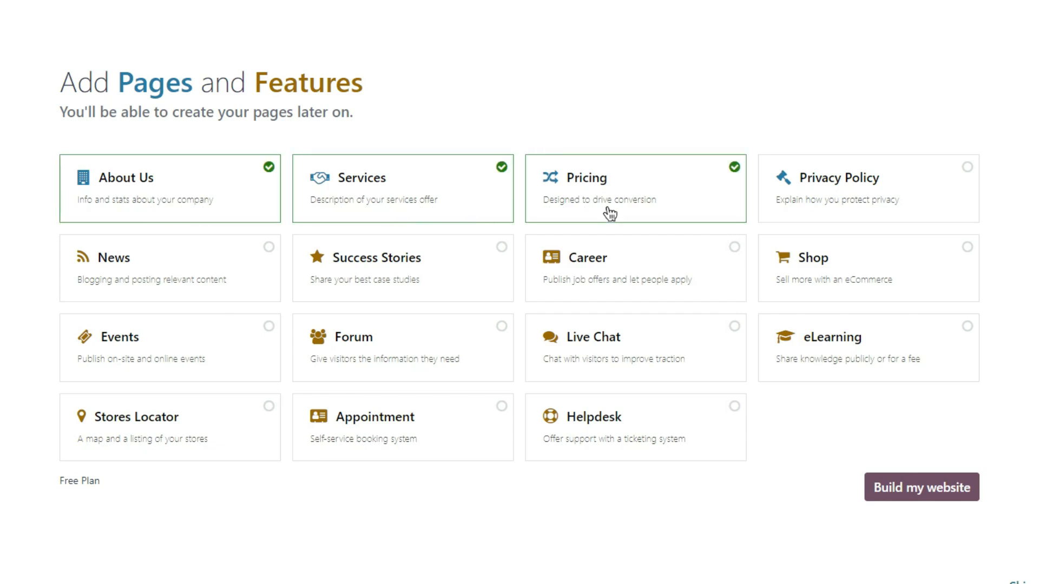
left_click(812, 222)
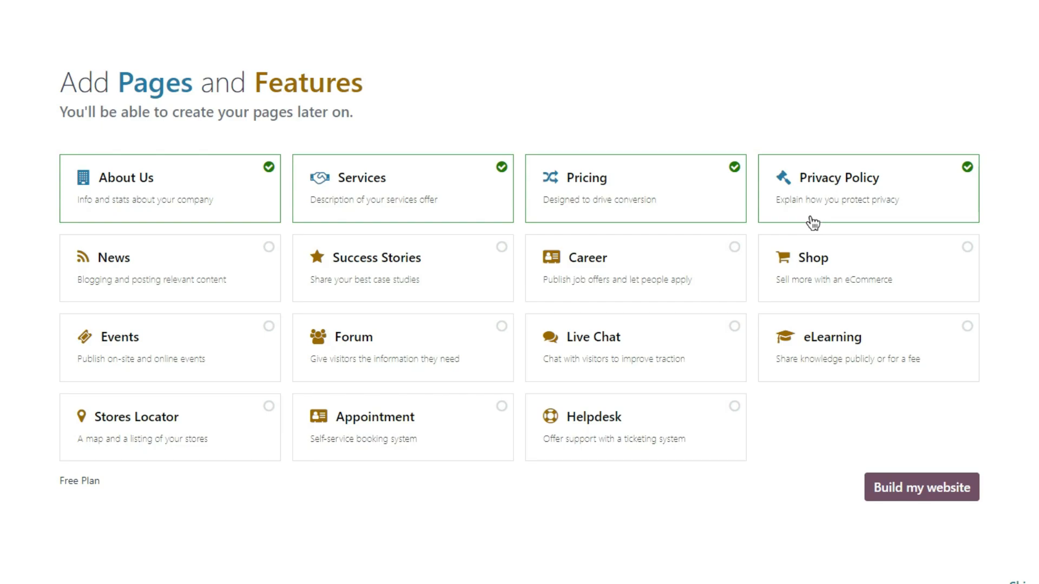
left_click(908, 486)
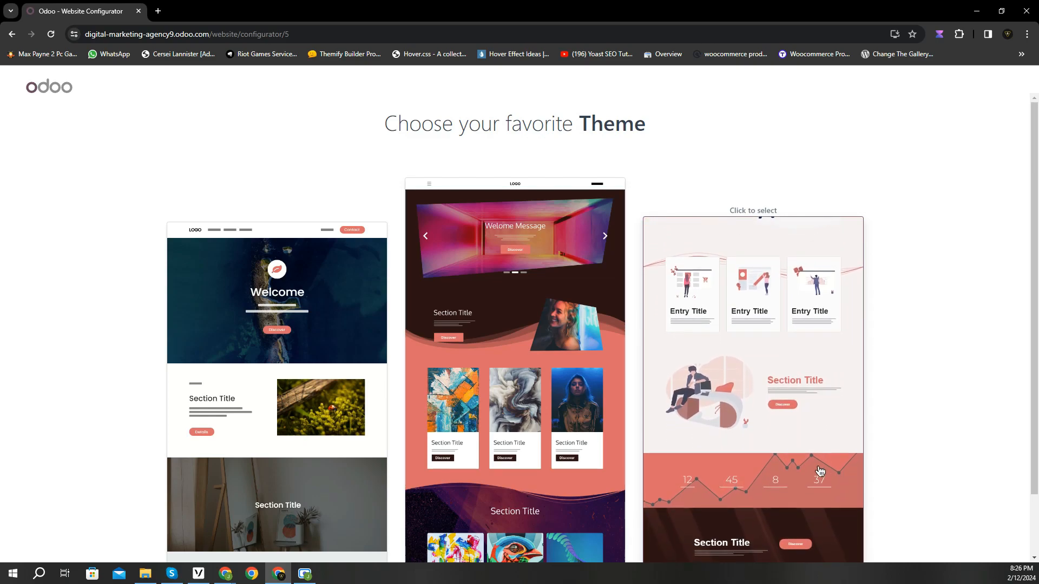
- Choose the dark, colourful middle theme and let the site generate its homepage
left_click(504, 401)
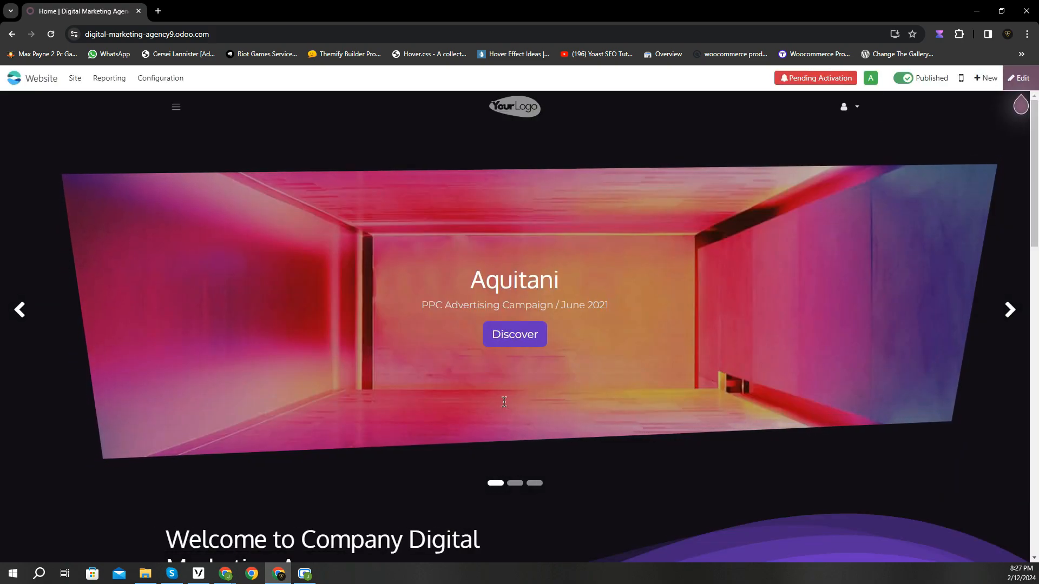
left_click(1008, 309)
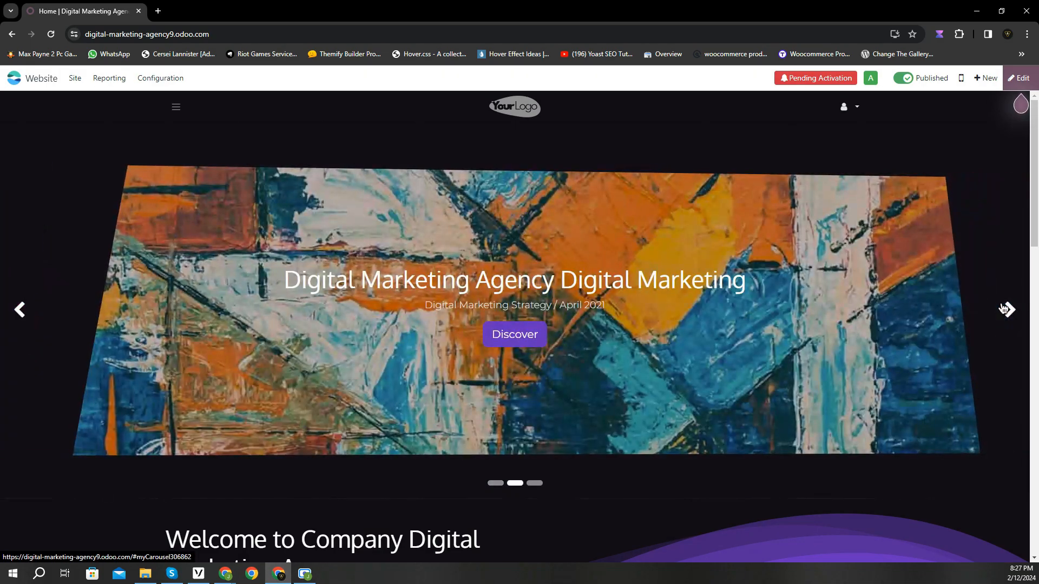
left_click(1005, 309)
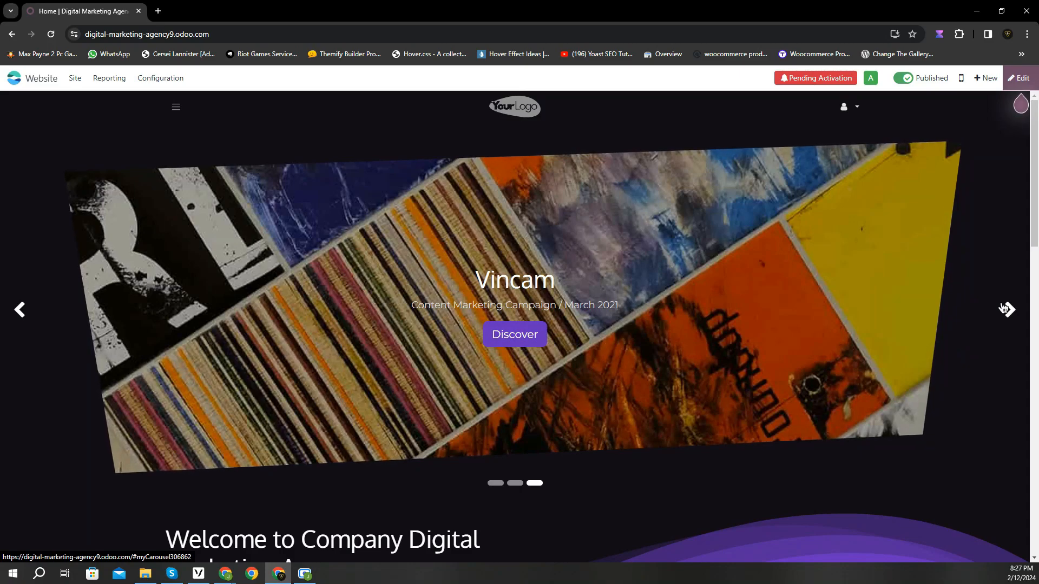
left_click(1005, 309)
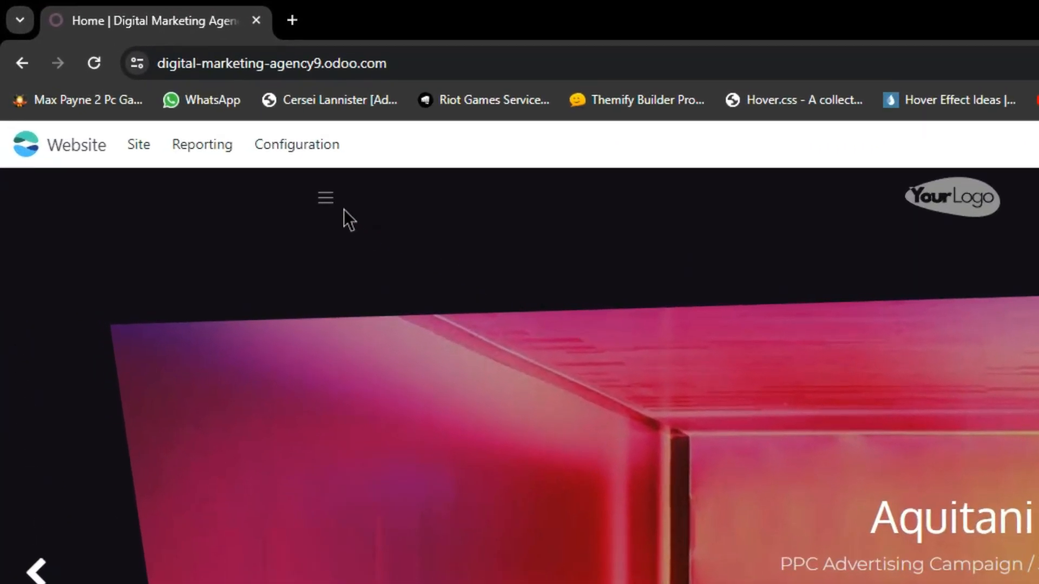
left_click(325, 198)
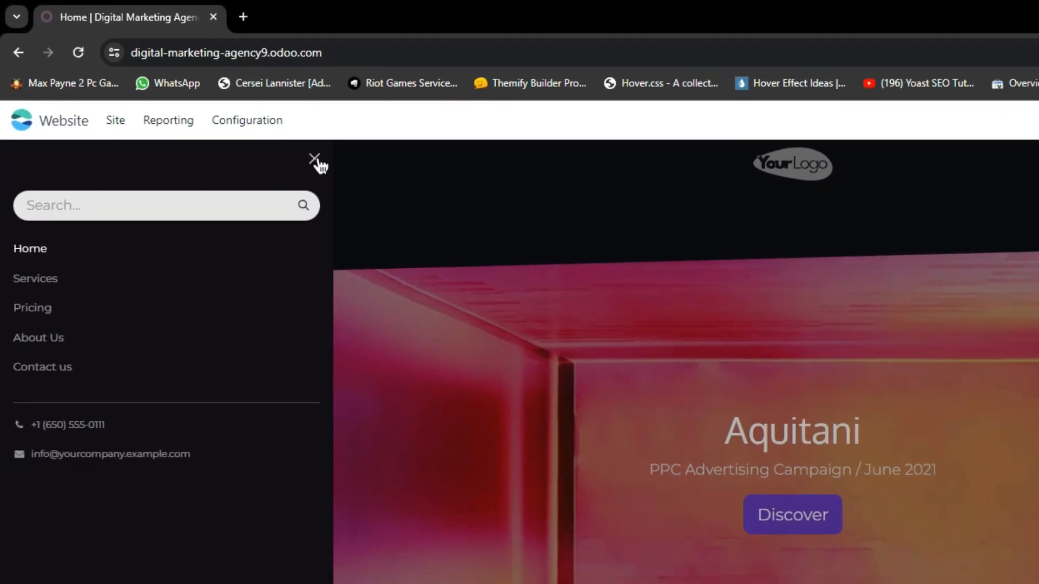
left_click(315, 160)
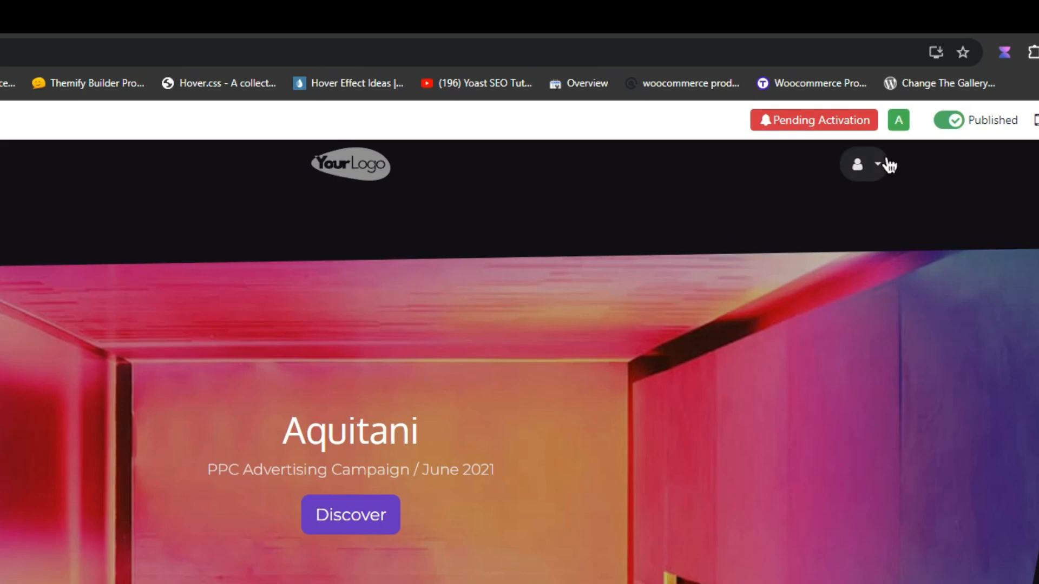
left_click(888, 164)
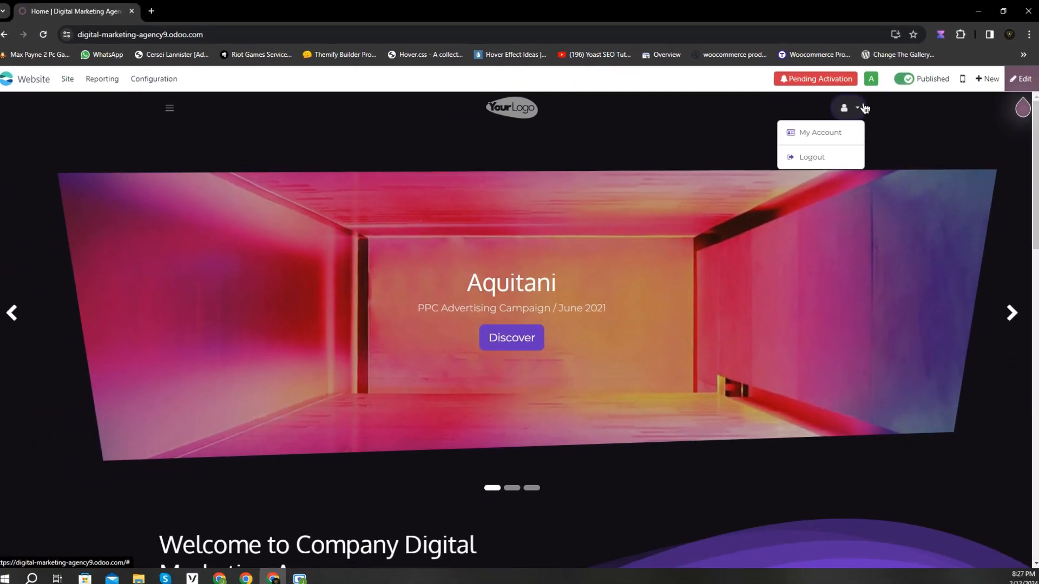
left_click(885, 165)
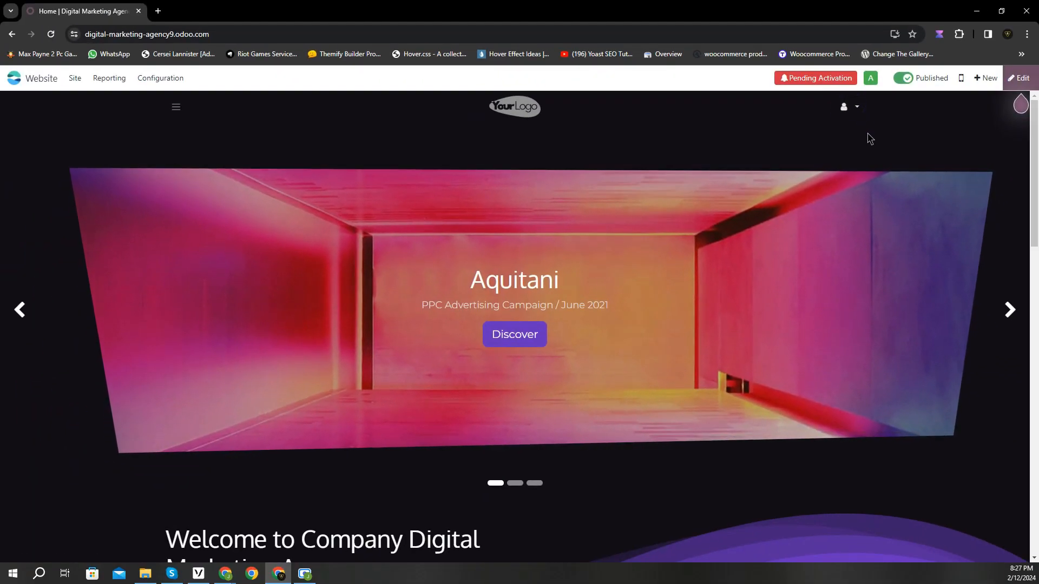
scroll(867, 139, "down", 1)
scroll(867, 160, "down", 5)
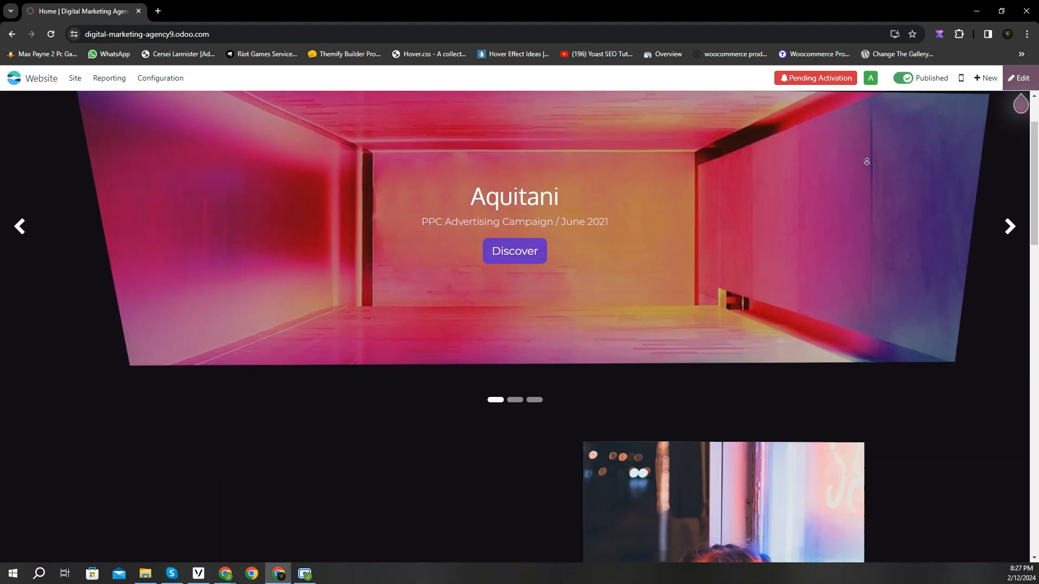
scroll(867, 162, "down", 5)
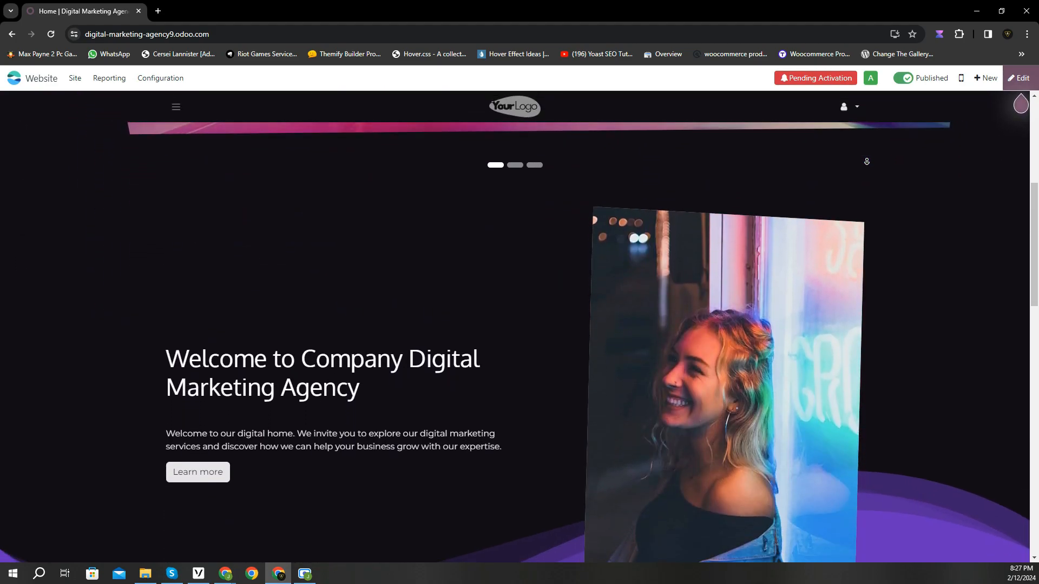
scroll(867, 162, "down", 5)
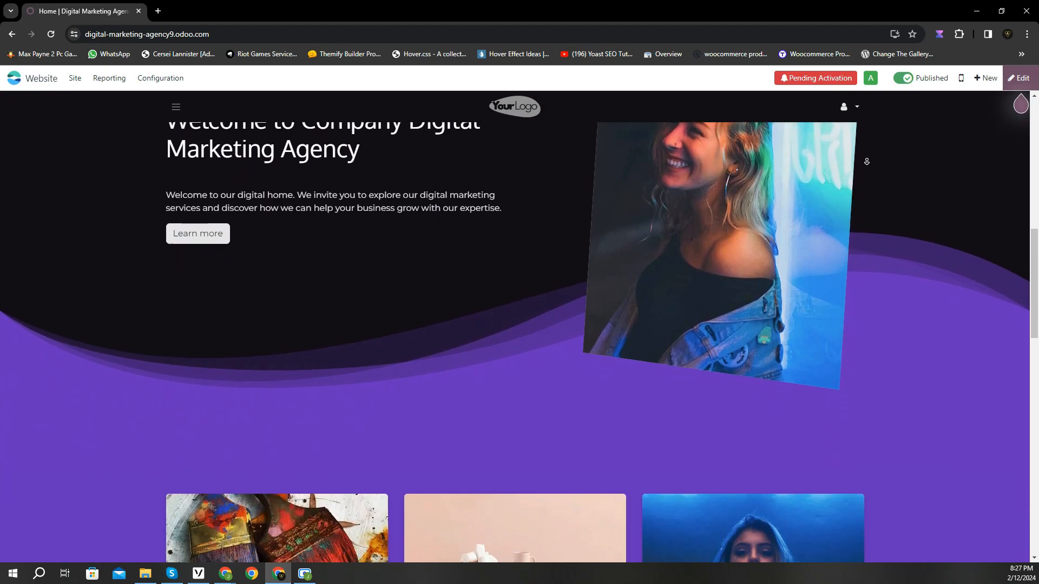
scroll(867, 161, "down", 3)
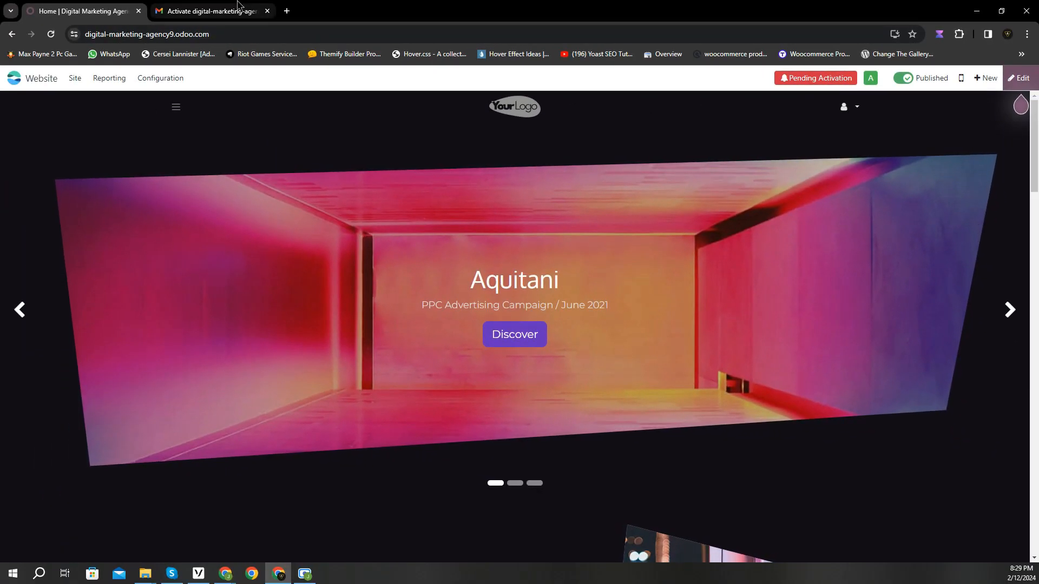
- Open Odoo's activation email in Gmail and follow its database activation link
left_click(238, 7)
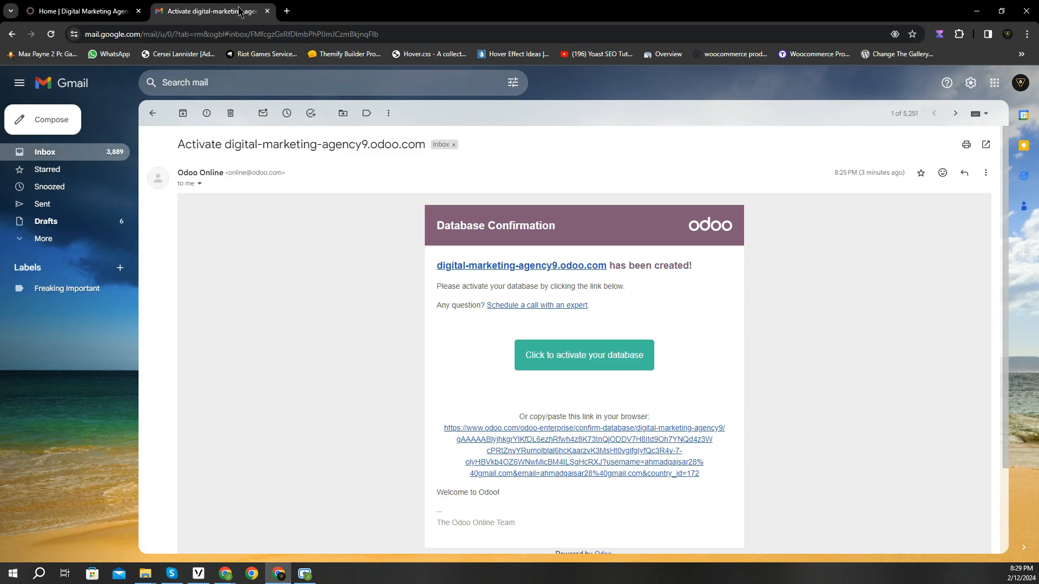
left_click(584, 366)
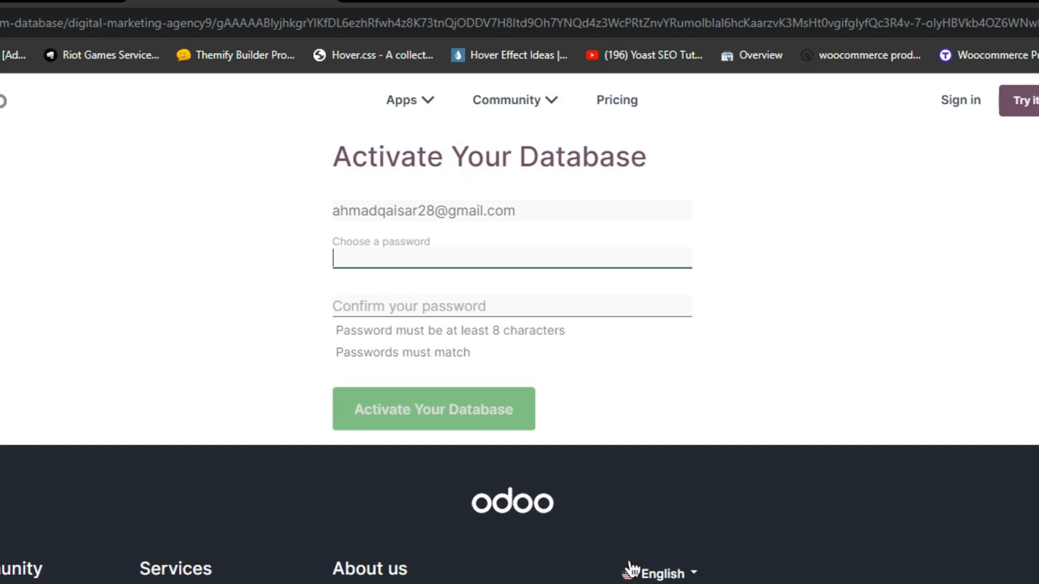
- Enter and confirm an account password, then activate the database
type("a•••••••••••")
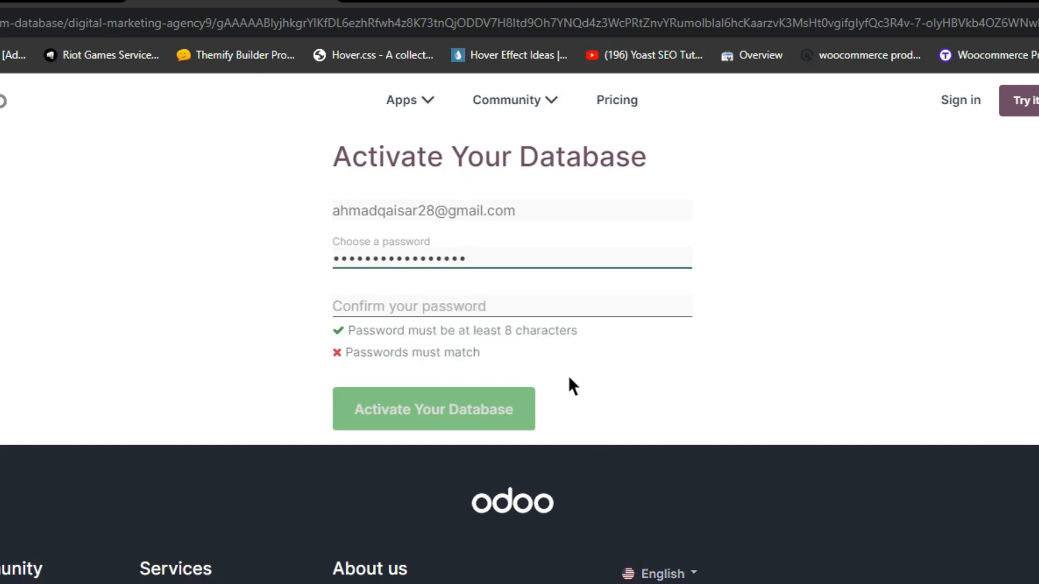
left_click(551, 309)
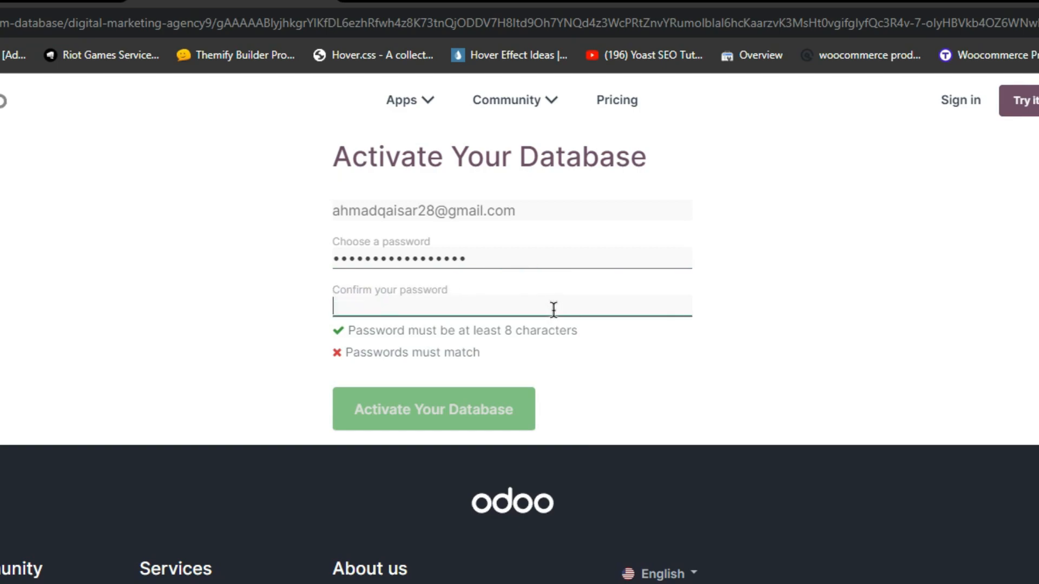
type("••••••••••••••••••")
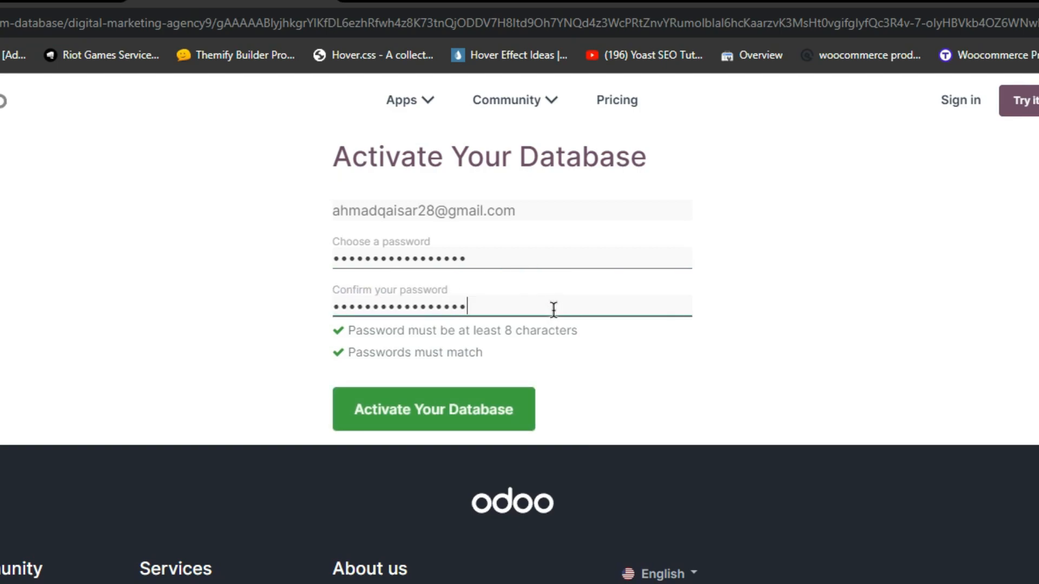
left_click(486, 417)
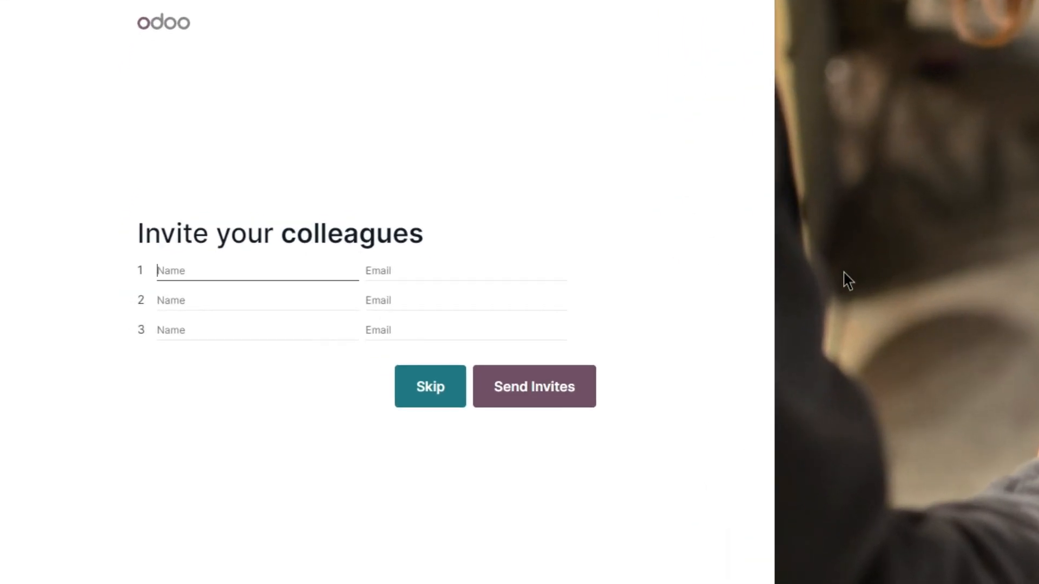
- Skip the Invite your colleagues step without adding anyone
left_click(427, 387)
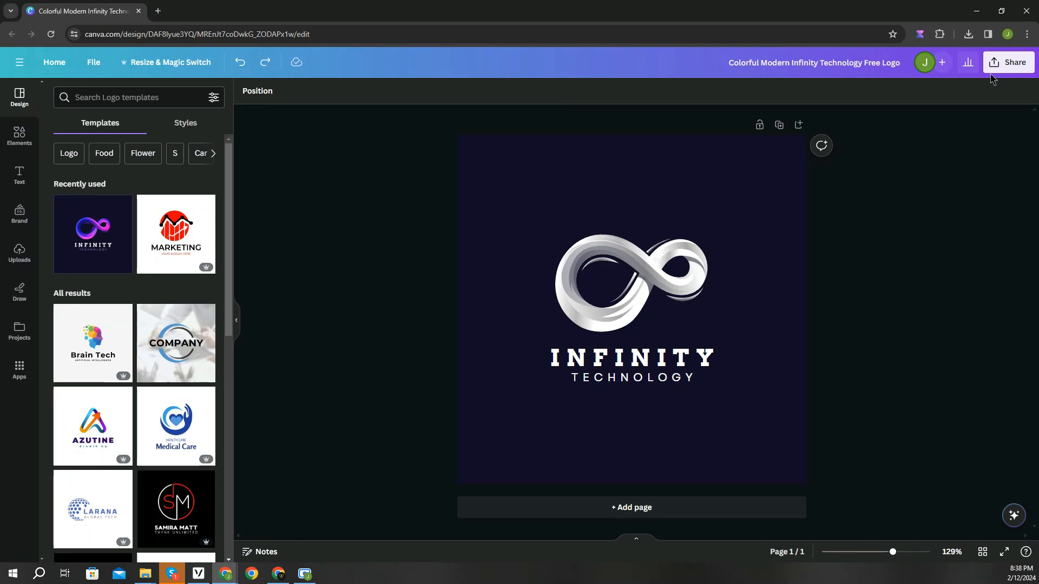
- Download the Infinity Technology logo from Canva as a PNG file
left_click(1008, 62)
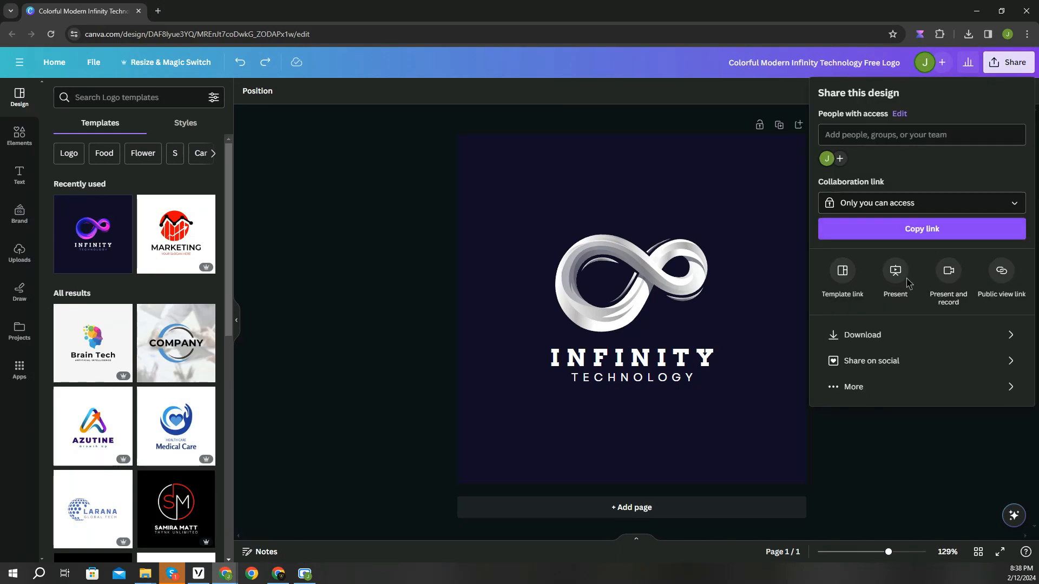
left_click(885, 332)
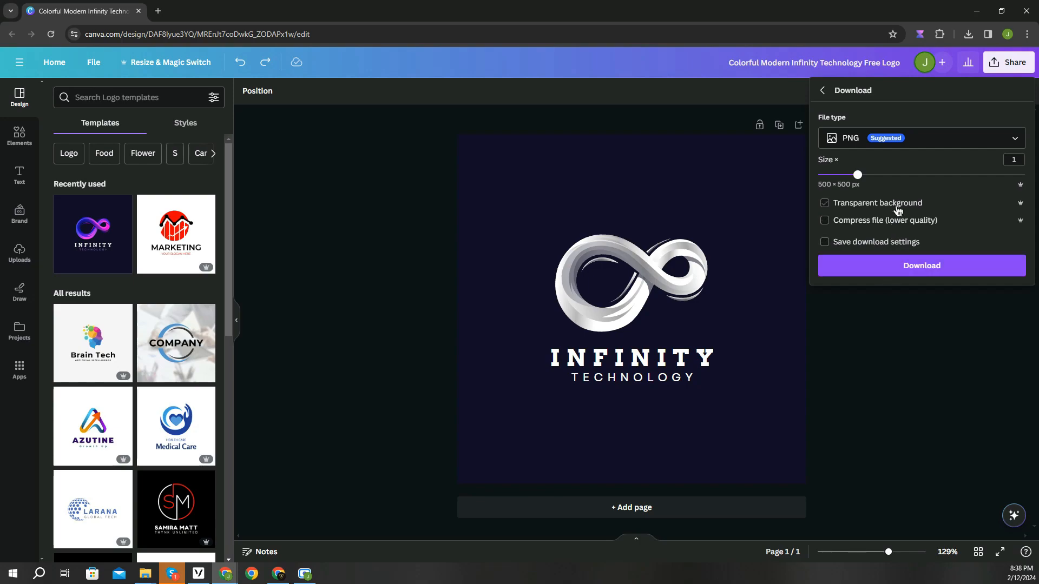
left_click(918, 266)
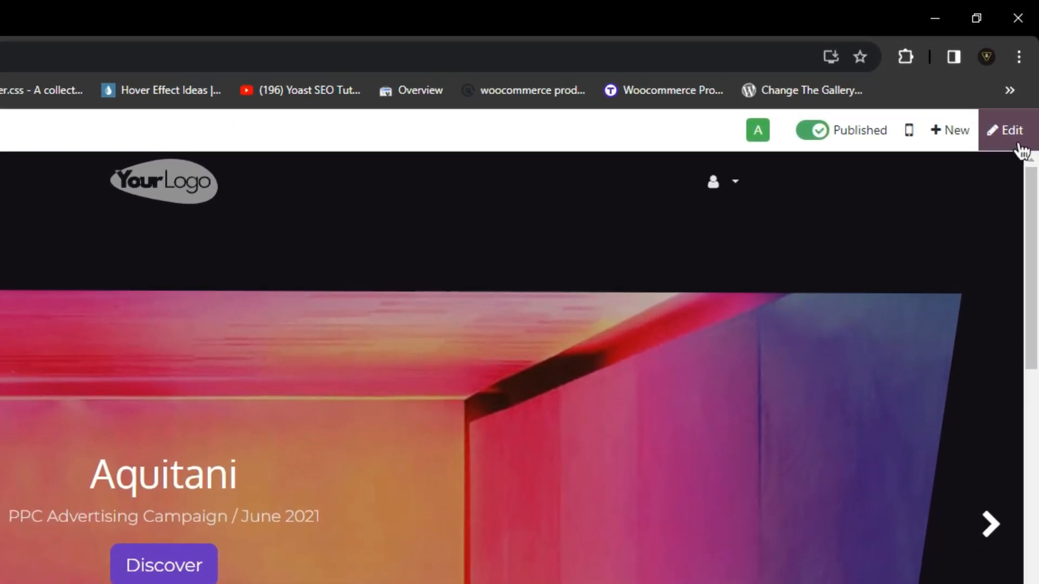
- Put the homepage into edit mode and browse the snippets in the Blocks panel
left_click(1025, 93)
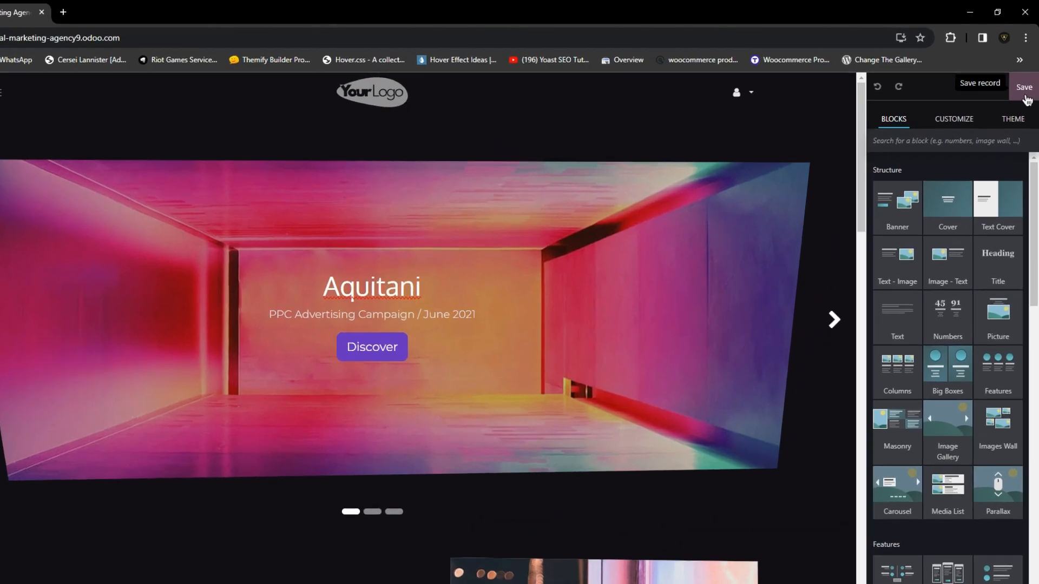
scroll(923, 368, "down", 5)
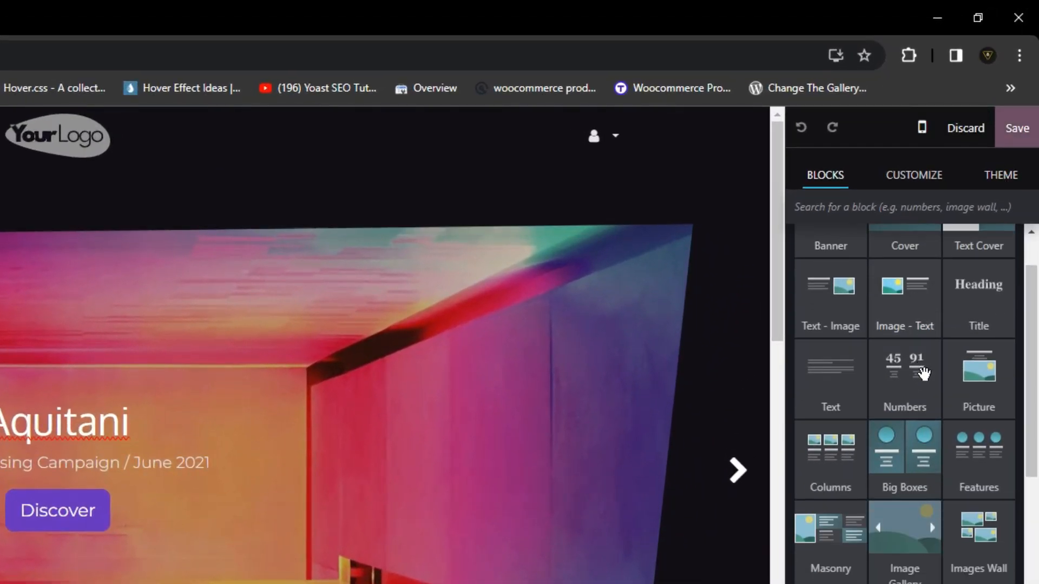
scroll(923, 372, "down", 5)
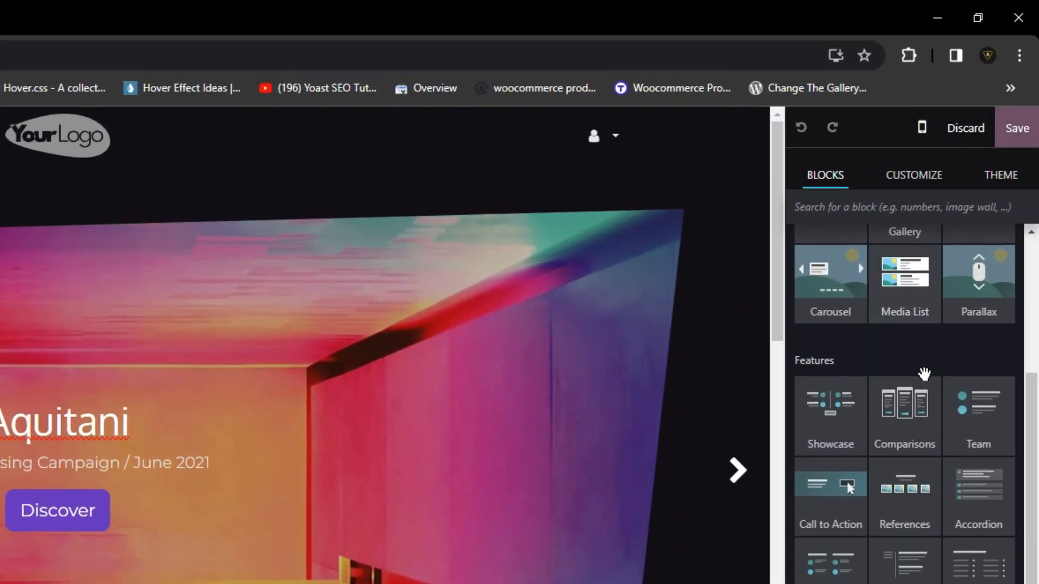
scroll(923, 373, "down", 5)
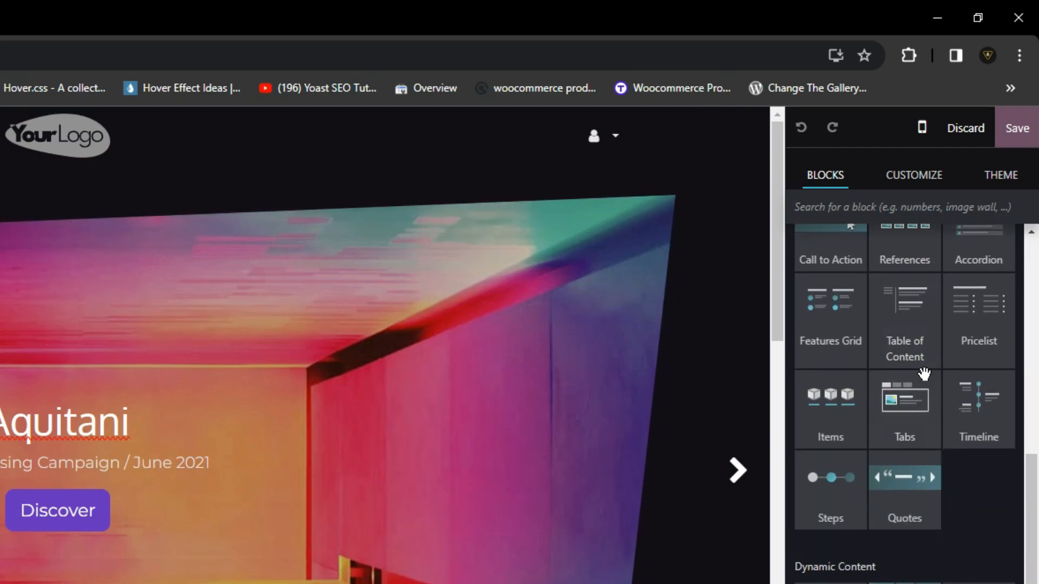
scroll(924, 373, "down", 5)
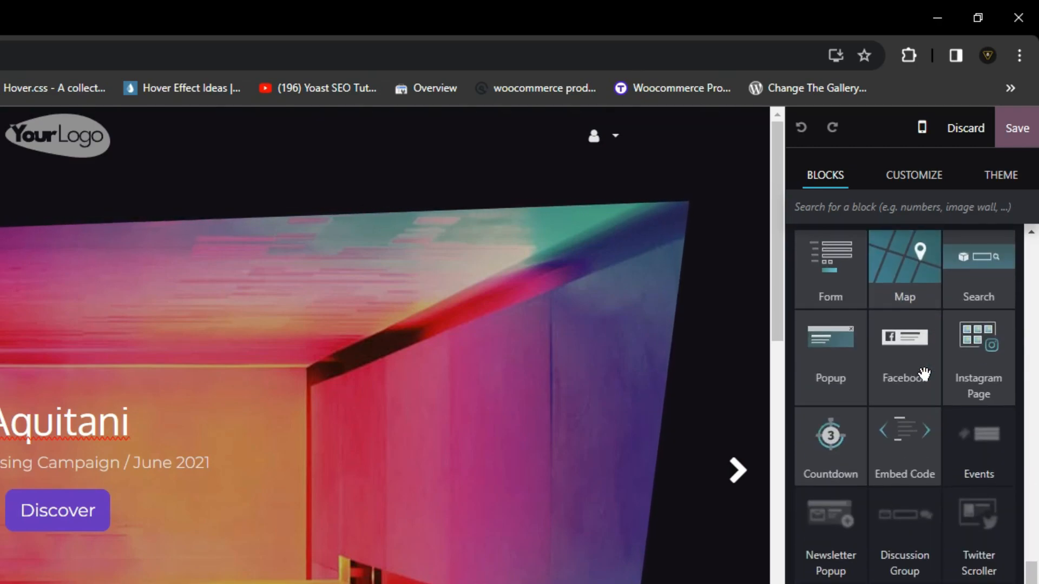
scroll(924, 373, "down", 5)
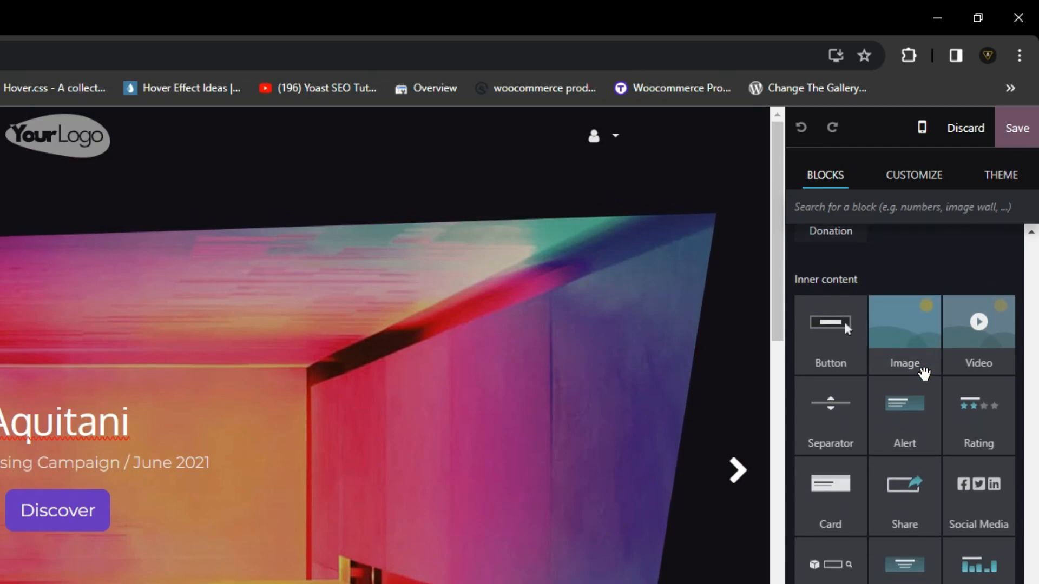
scroll(924, 373, "up", 3)
scroll(924, 373, "up", 10)
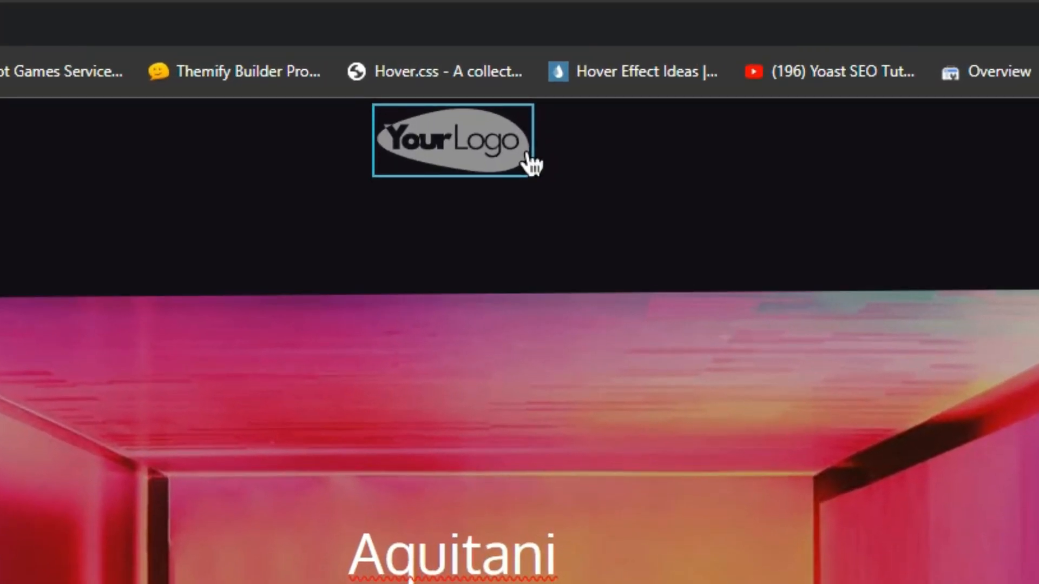
- Replace the header logo with the Infinity Technology logo image uploaded from Downloads
left_click(526, 164)
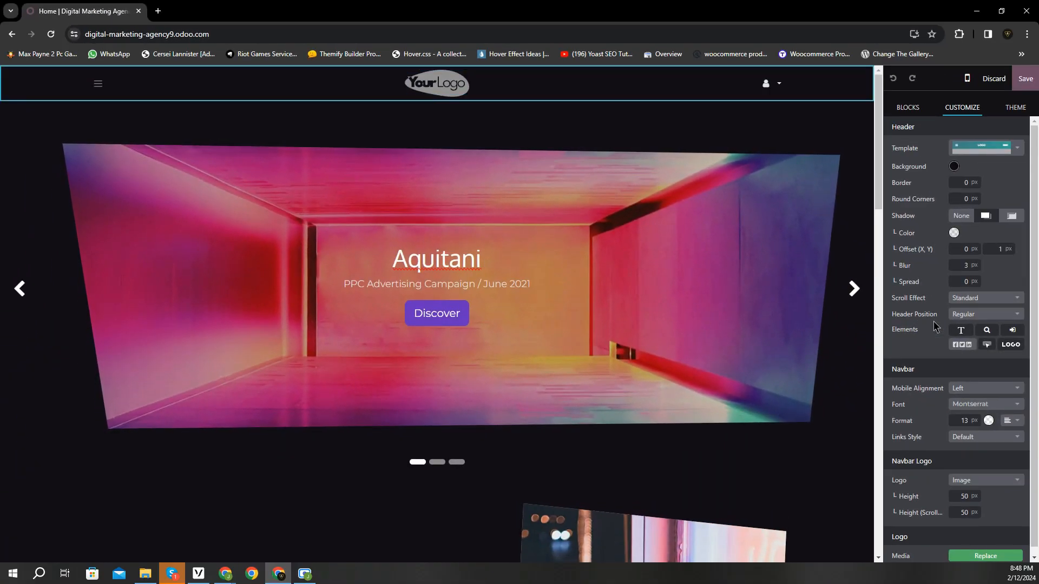
scroll(937, 327, "down", 2)
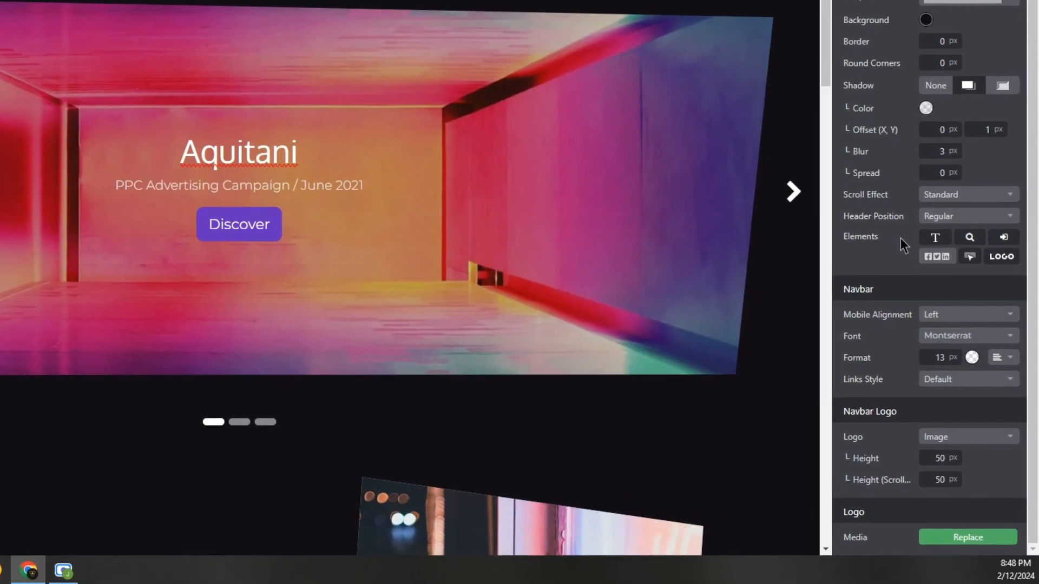
left_click(959, 541)
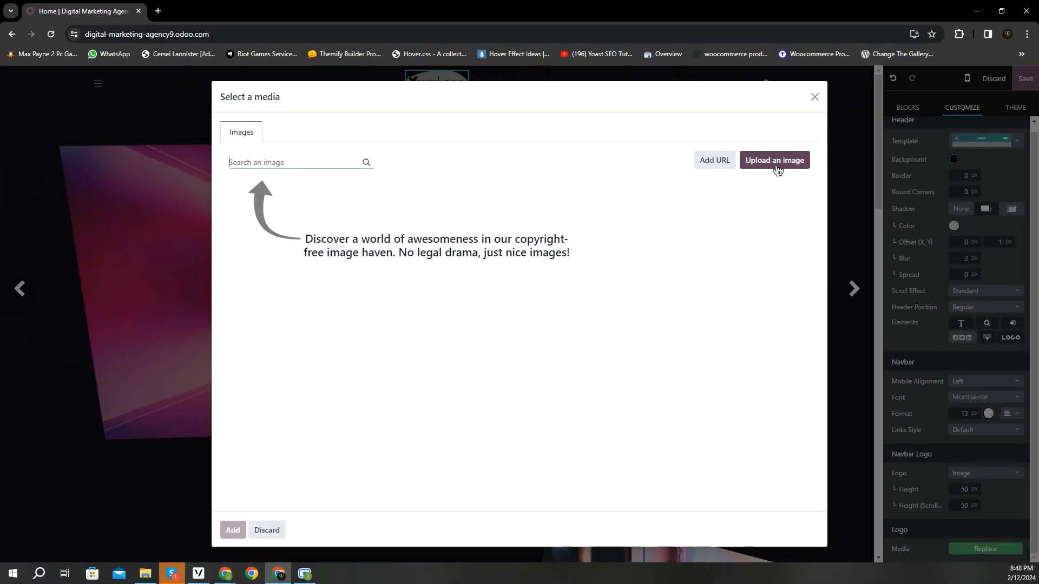
left_click(778, 168)
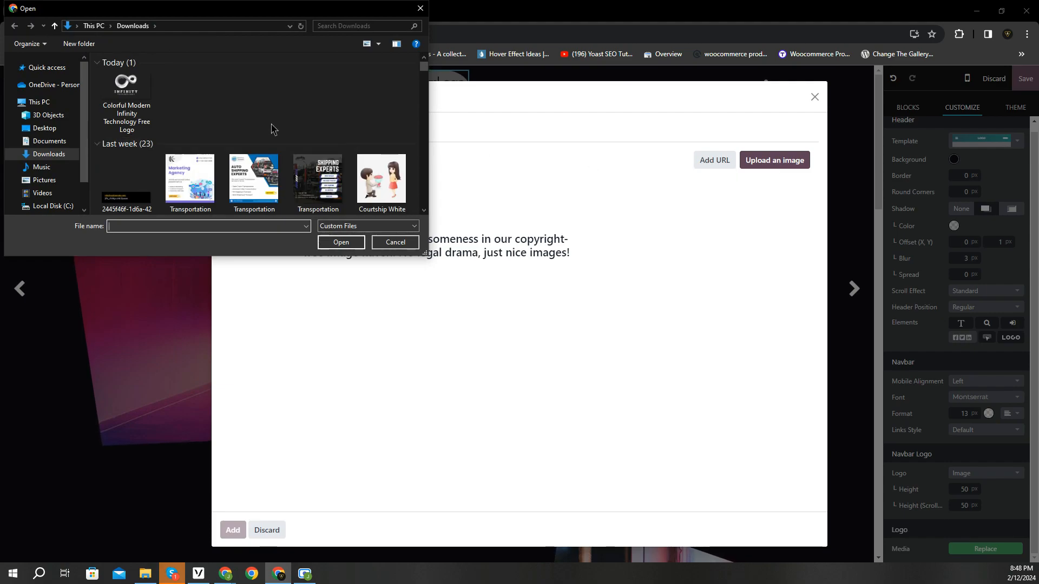
left_click(126, 100)
left_click(329, 248)
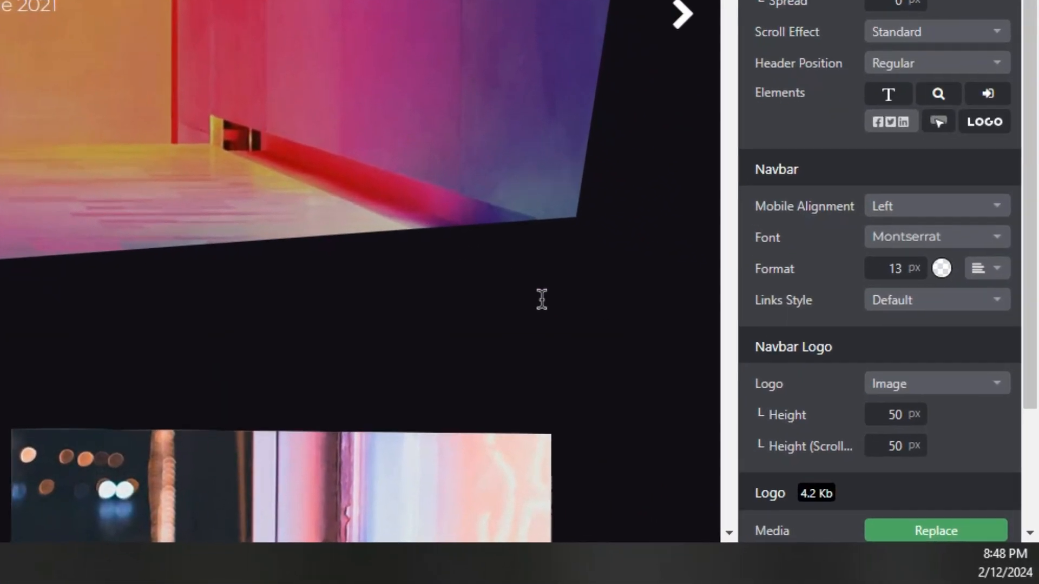
- Set the Navbar Logo Height and Height (Scrolled) both to 80 px
scroll(812, 373, "down", 3)
double_click(879, 272)
type("180")
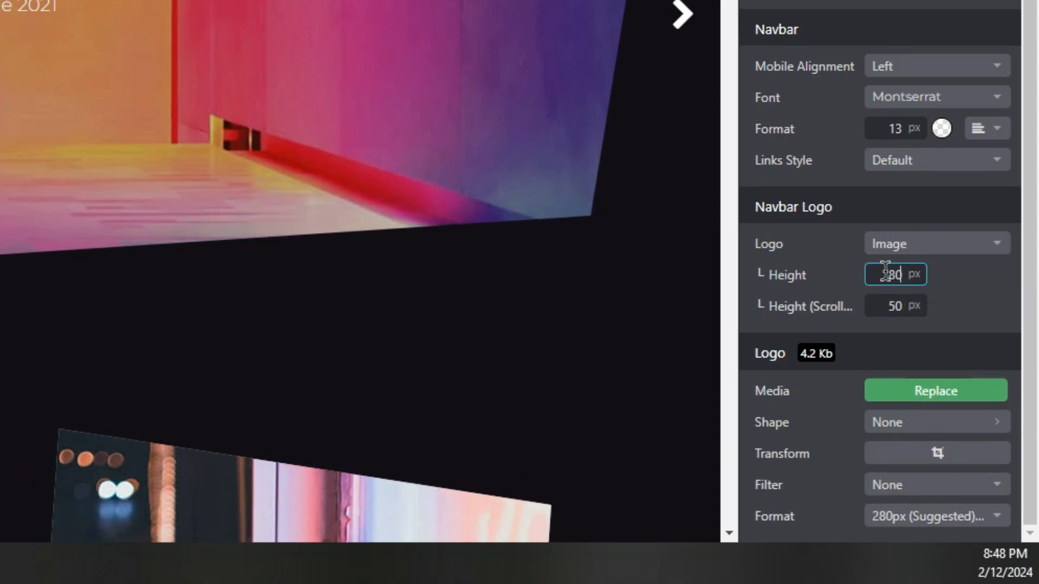
left_click(956, 275)
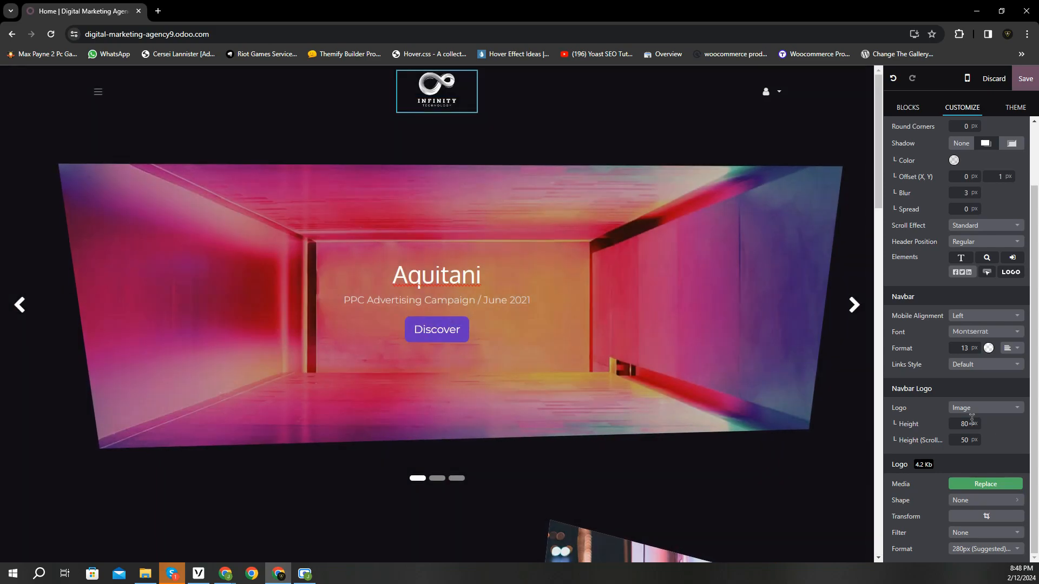
scroll(424, 154, "down", 3)
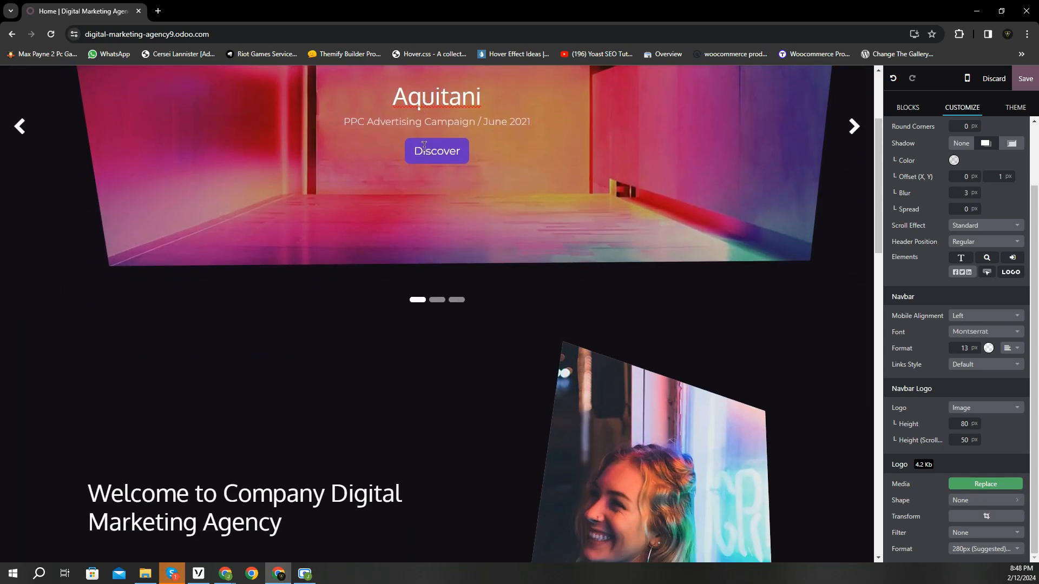
scroll(424, 145, "down", 1)
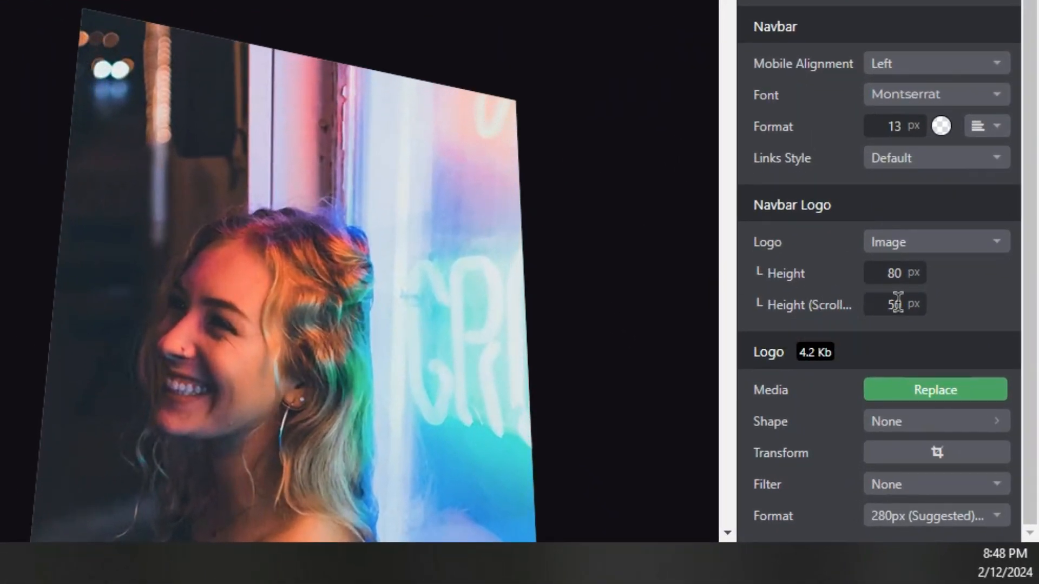
double_click(886, 304)
type("80")
left_click(990, 316)
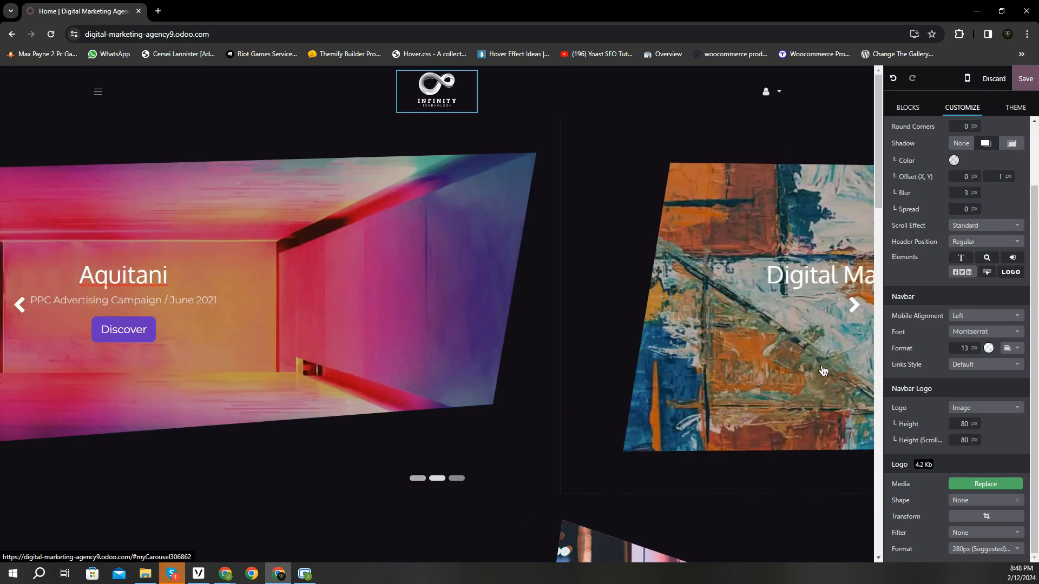
- Adjust the hero carousel's top padding by dragging its handle down and back up
left_click(785, 370)
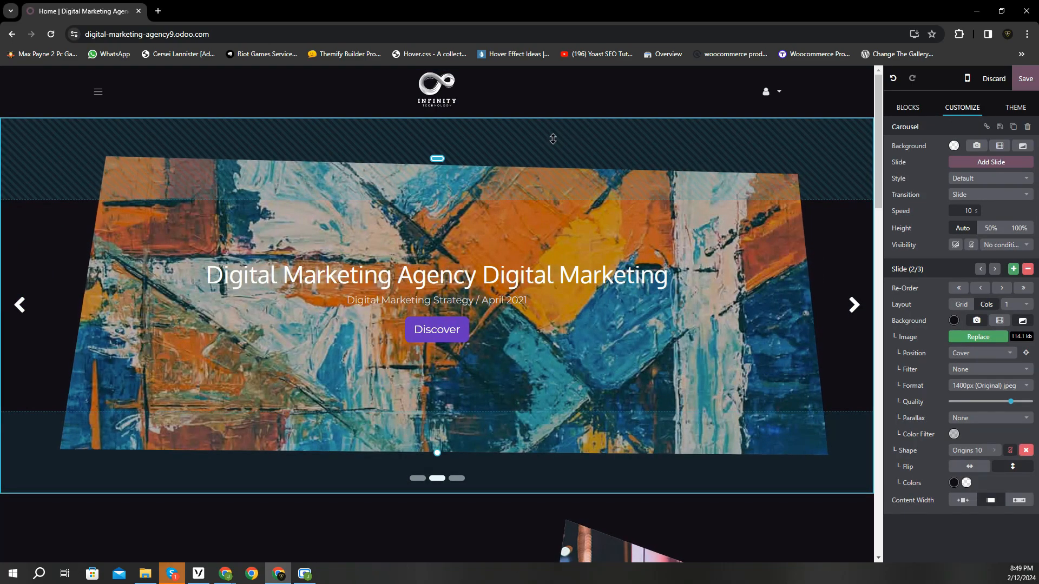
left_click_drag(443, 157, 440, 172)
mouse_move(440, 187)
left_mouse_down()
mouse_move(440, 135)
mouse_move(441, 173)
mouse_move(444, 160)
left_mouse_up()
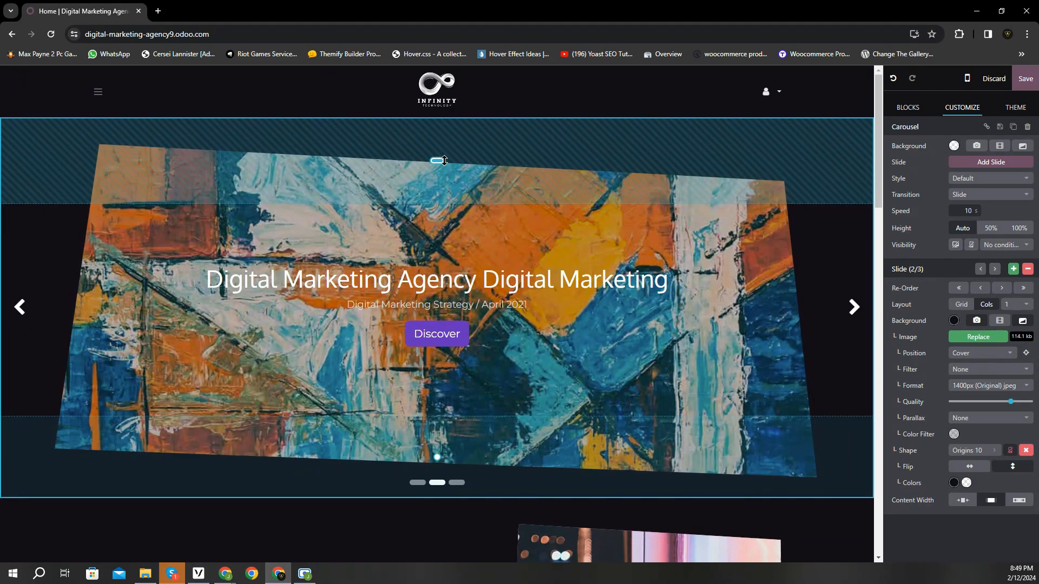
- Select the slide content, the Discover button, the welcome heading block and the welcome image
left_click(410, 287)
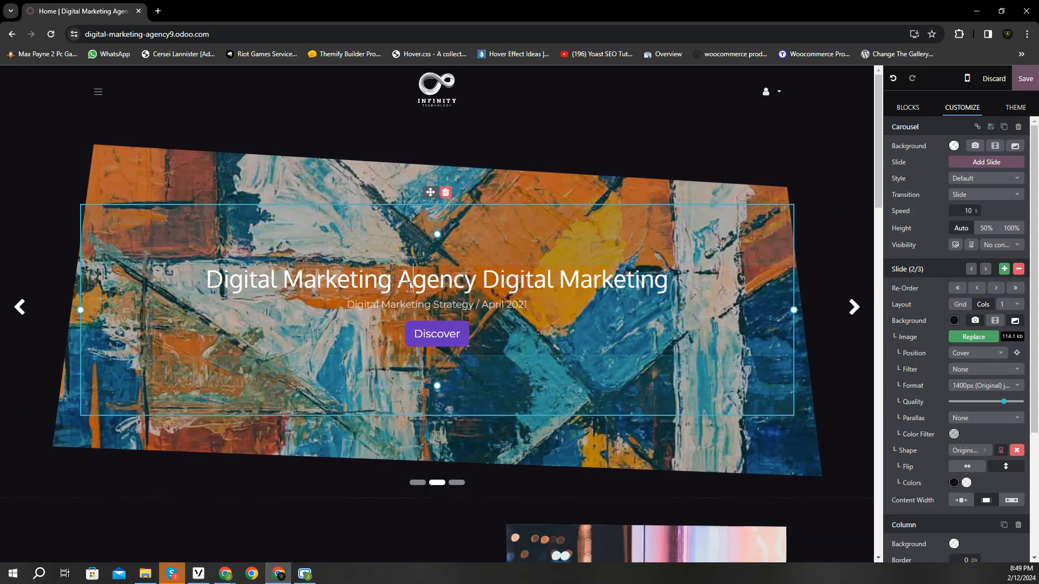
left_click(431, 334)
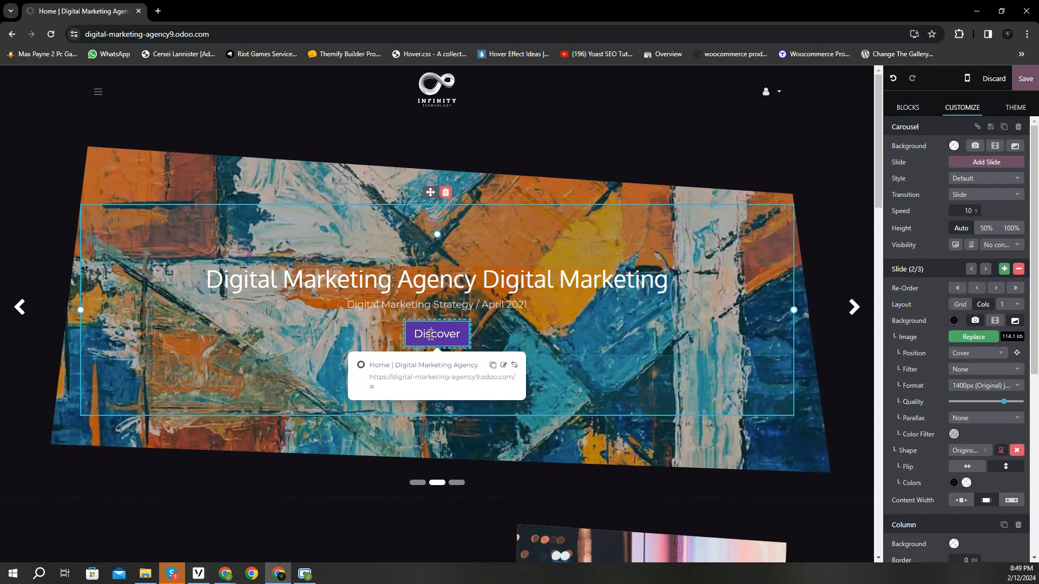
scroll(431, 335, "down", 1)
scroll(430, 335, "down", 4)
left_click(429, 334)
left_click(618, 385)
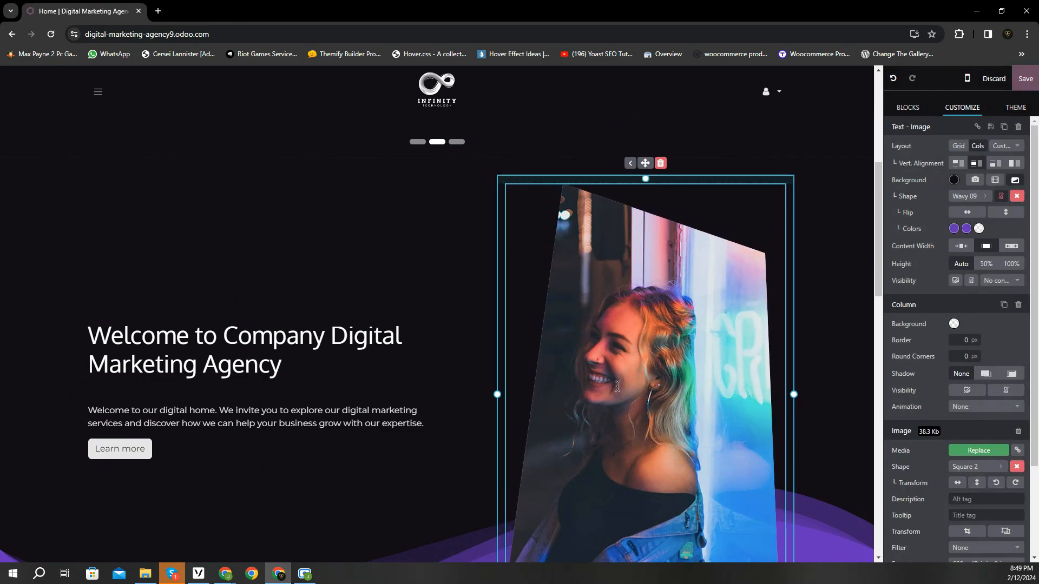
- Change 'Company Digital Marketing Agency' in the welcome heading to 'Infinity Technology'
left_click(229, 335)
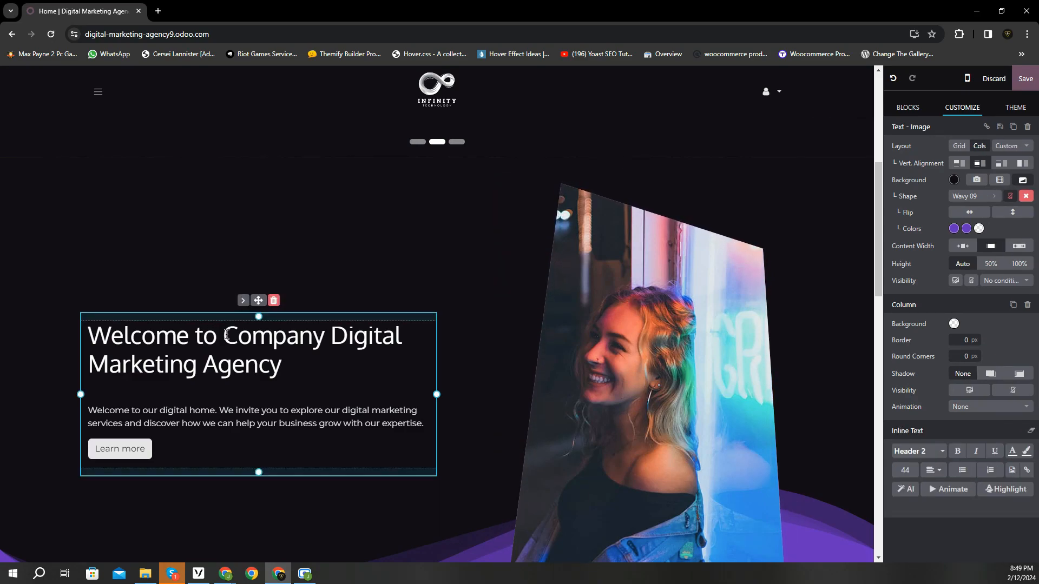
left_click_drag(230, 335, 282, 357)
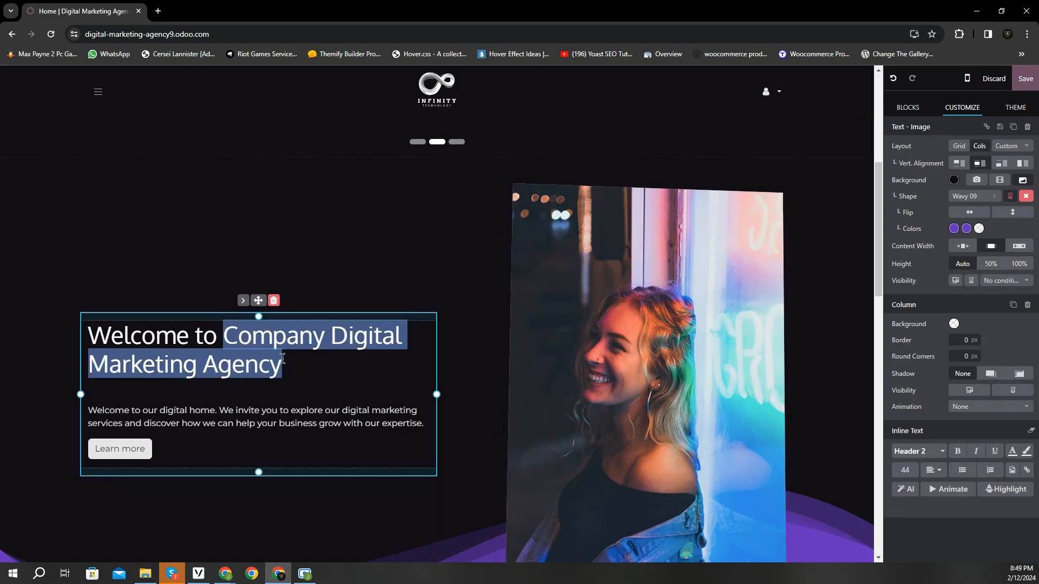
type("Infinity Technology")
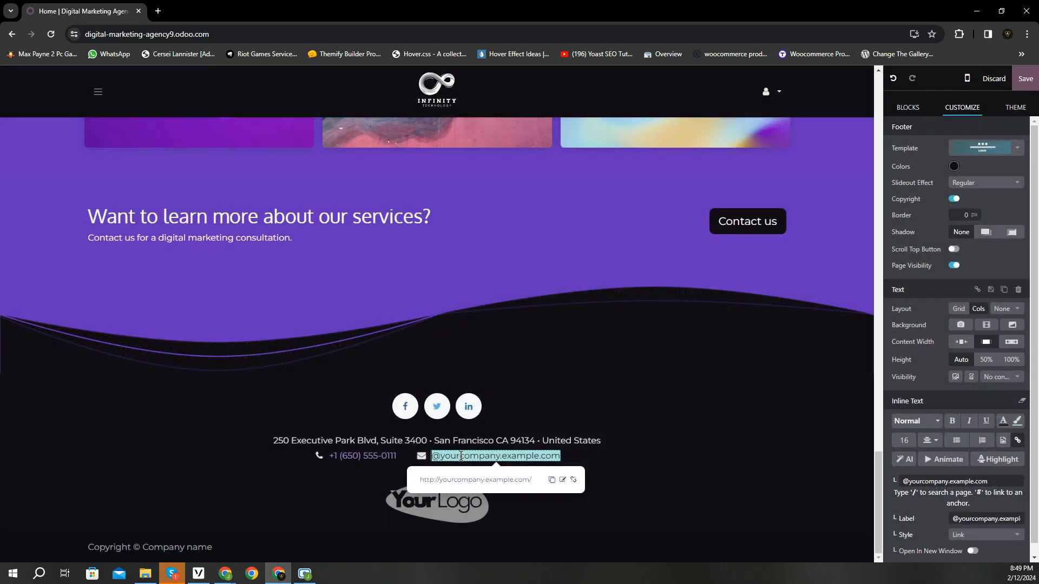
- Replace the placeholder footer contact e-mail with the company's own address
key("Delete")
key("Delete")
key("Delete")
key("Delete")
key("Delete")
key("Delete")
key("Delete")
key("Delete")
key("Delete")
key("Delete")
key("Delete")
key("Delete")
key("Delete")
key("Delete")
key("Delete")
key("Delete")
key("Delete")
key("Delete")
key("Delete")
key("Delete")
key("Delete")
key("Delete")
key("Delete")
key("Delete")
left_click(621, 459)
left_click(620, 489)
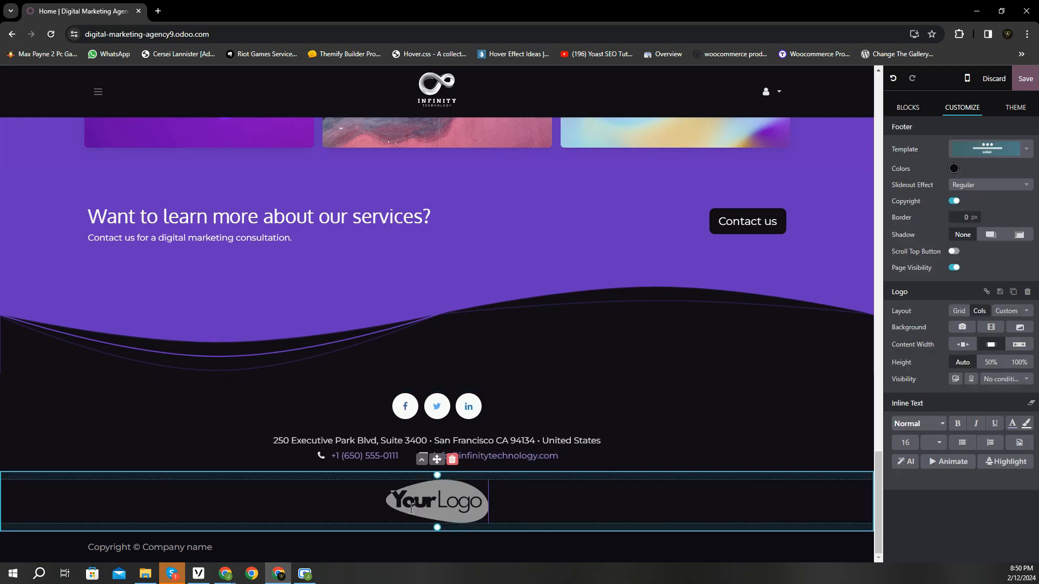
- Replace the footer logo with the uploaded Infinity Technology logo image
left_click(411, 509)
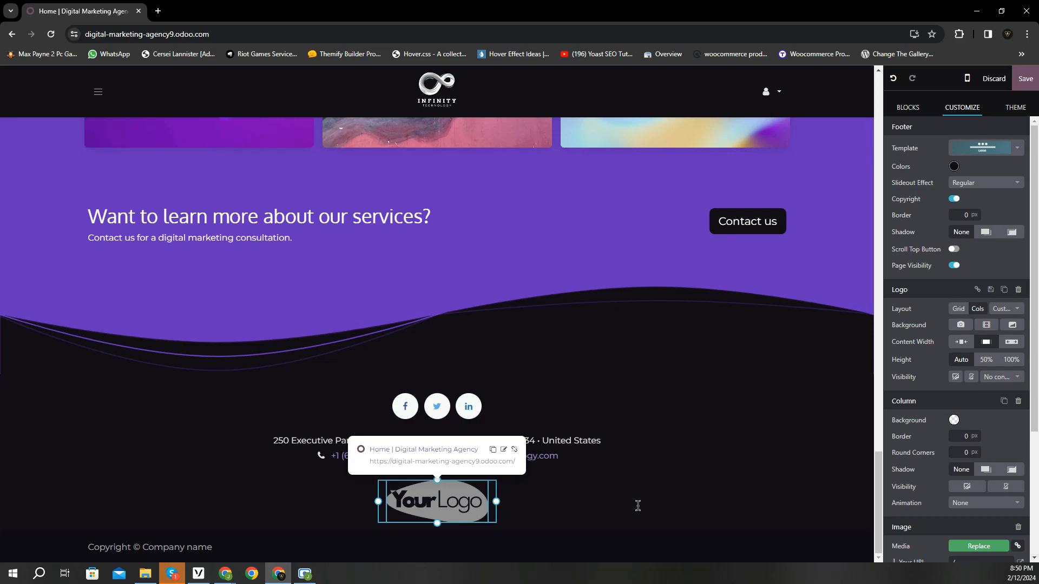
scroll(968, 450, "down", 3)
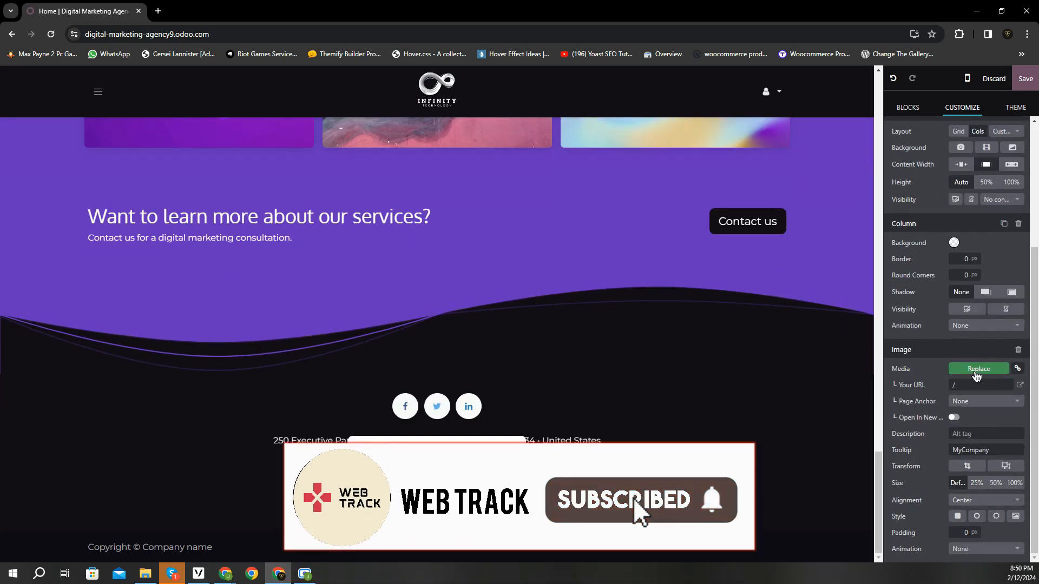
left_click(978, 368)
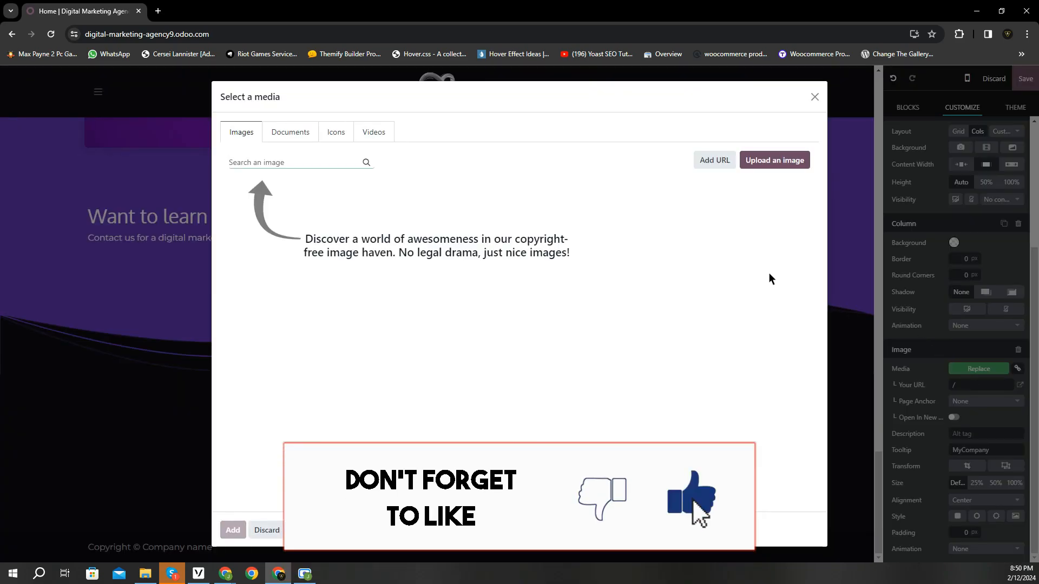
left_click(760, 166)
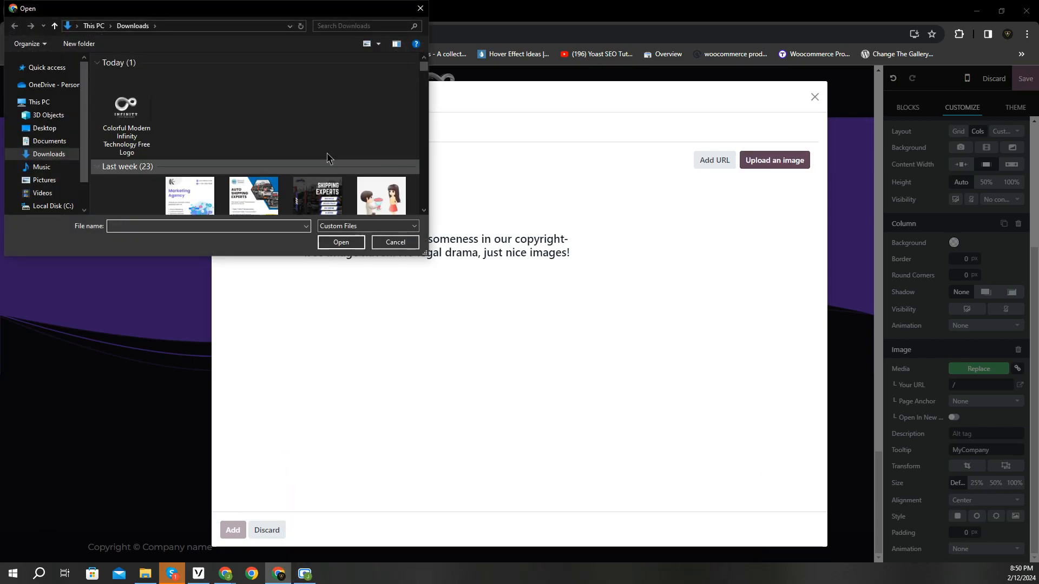
left_click(126, 114)
left_click(344, 247)
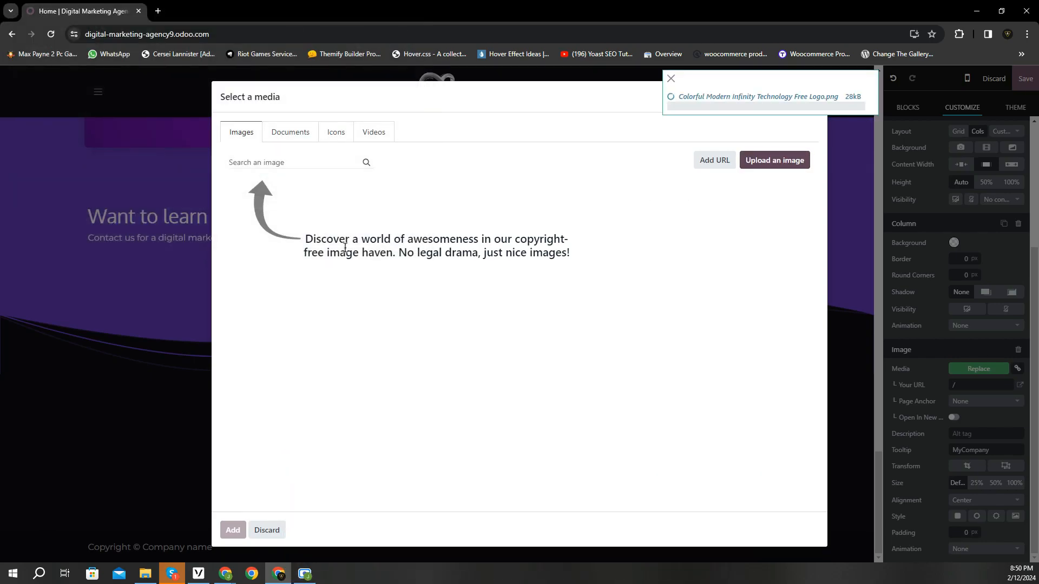
left_click(588, 495)
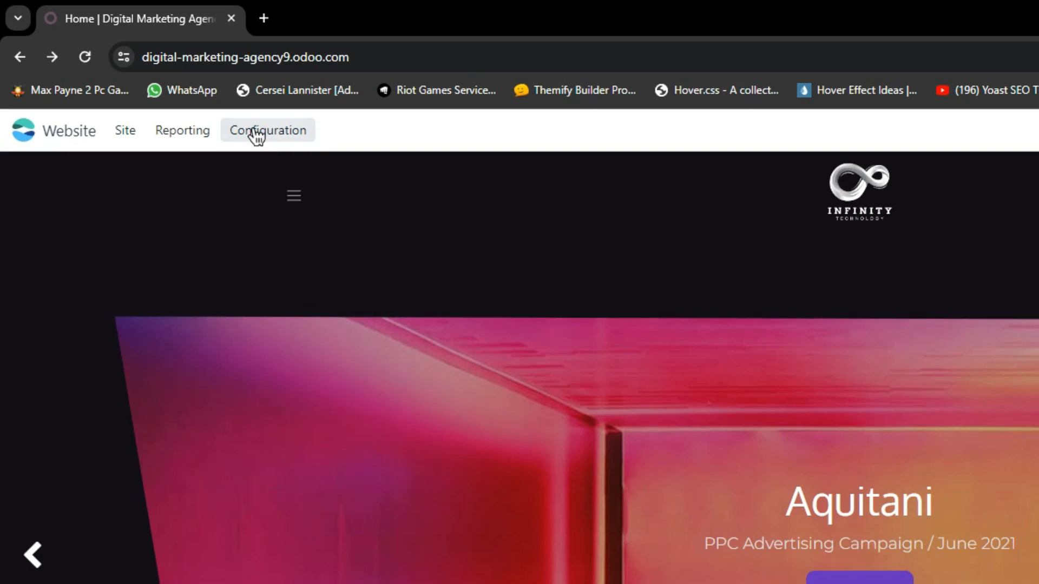
- In Configuration > Settings, change the Website Name from 'Digital Marketing Agency' to 'Infinity Technology'
left_click(257, 135)
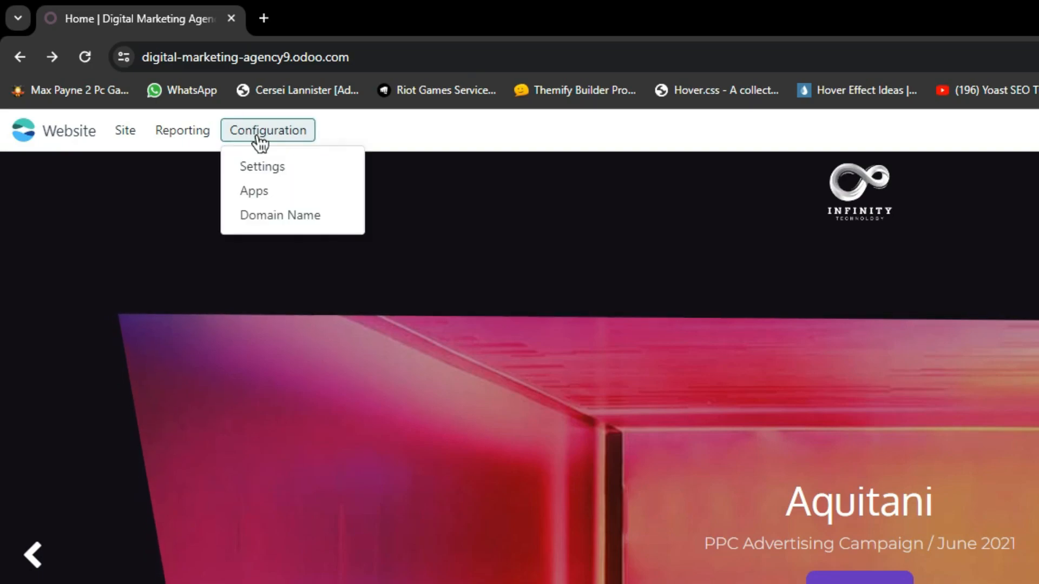
left_click(264, 171)
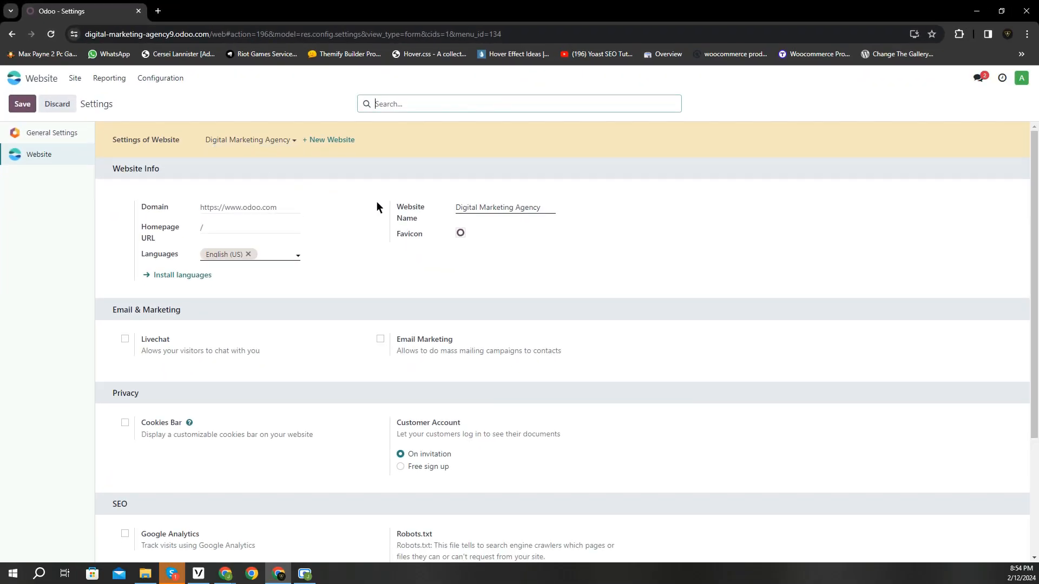
left_click(484, 210)
key("ctrl+a")
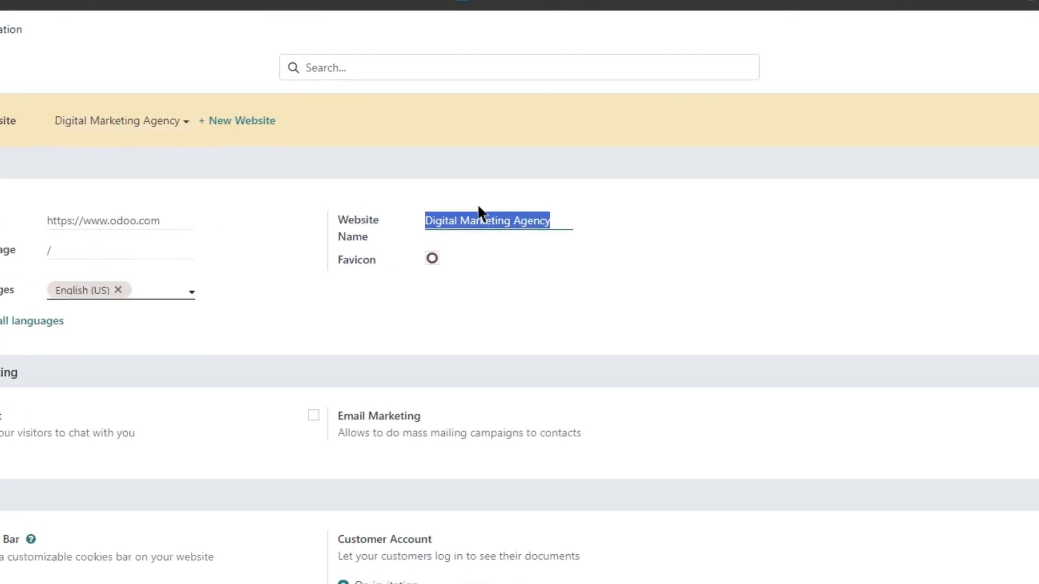
key("BackSpace")
type("Infinity T")
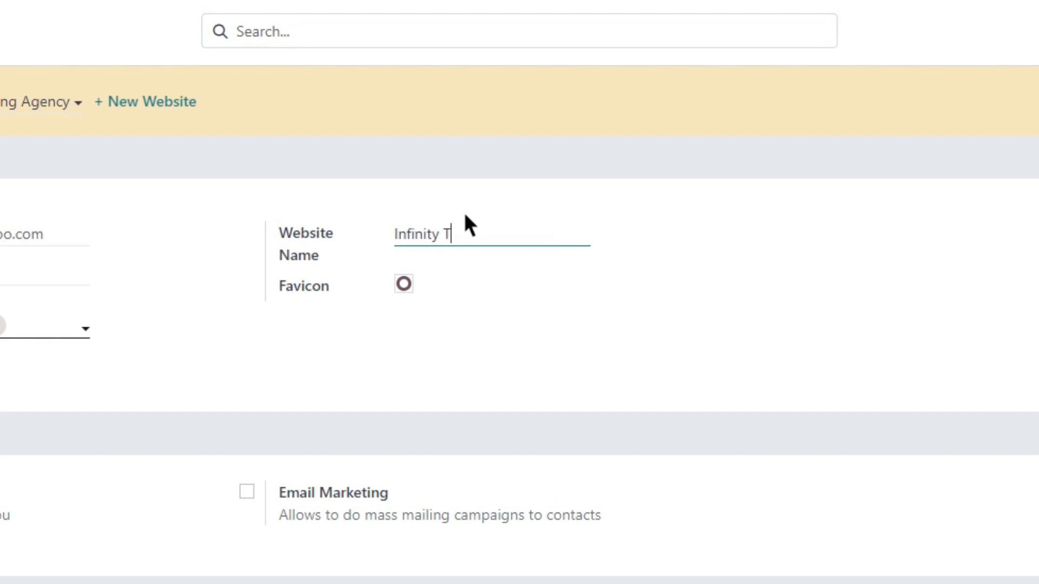
type("echnology")
left_click(465, 204)
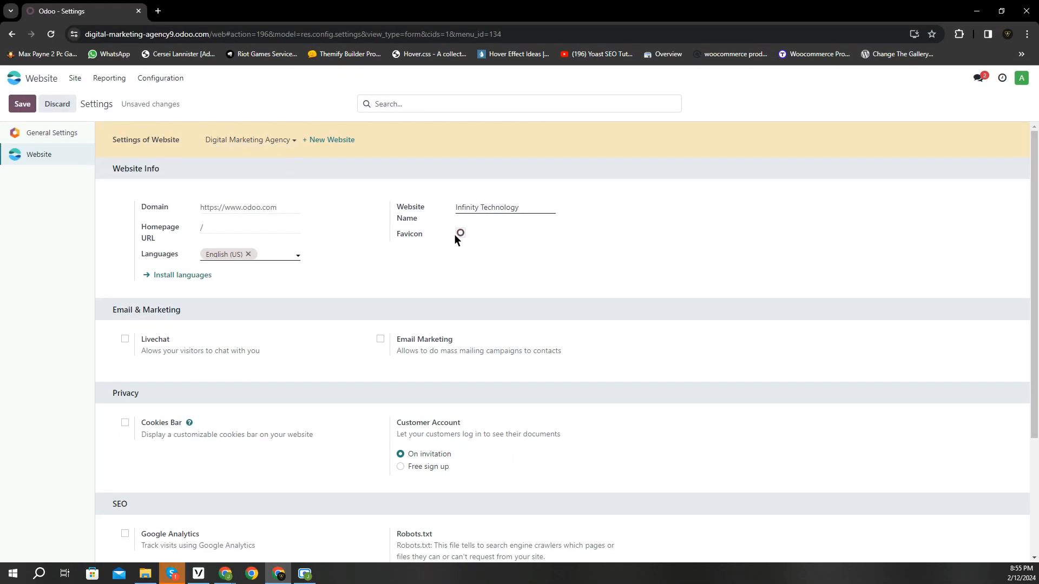
- Set the favicon to the 'Favicon _ Infinity Technology' image and save the settings
mouse_move(412, 286)
left_click(464, 233)
left_click(154, 105)
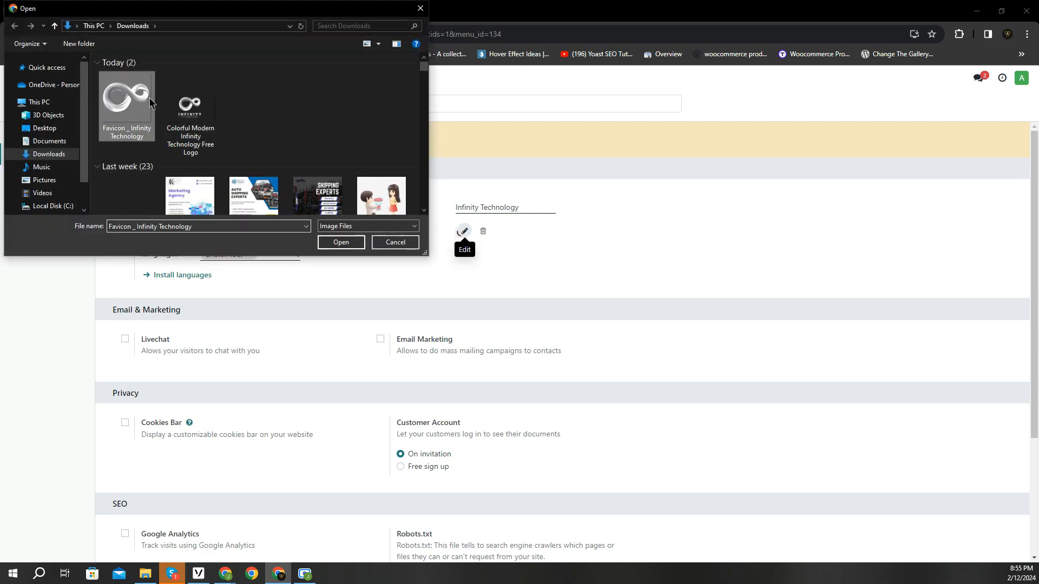
left_click(341, 242)
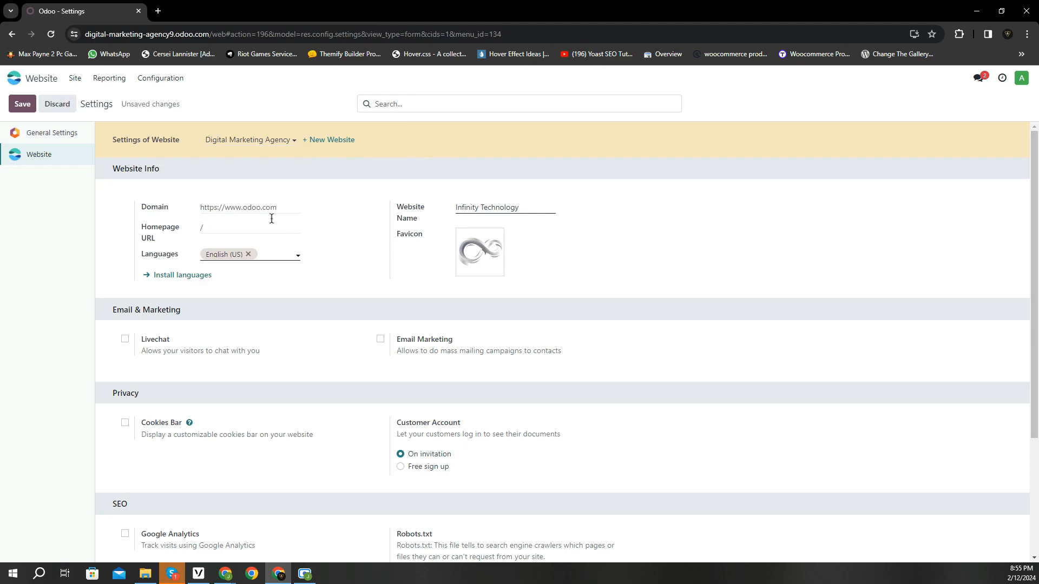
left_click(17, 105)
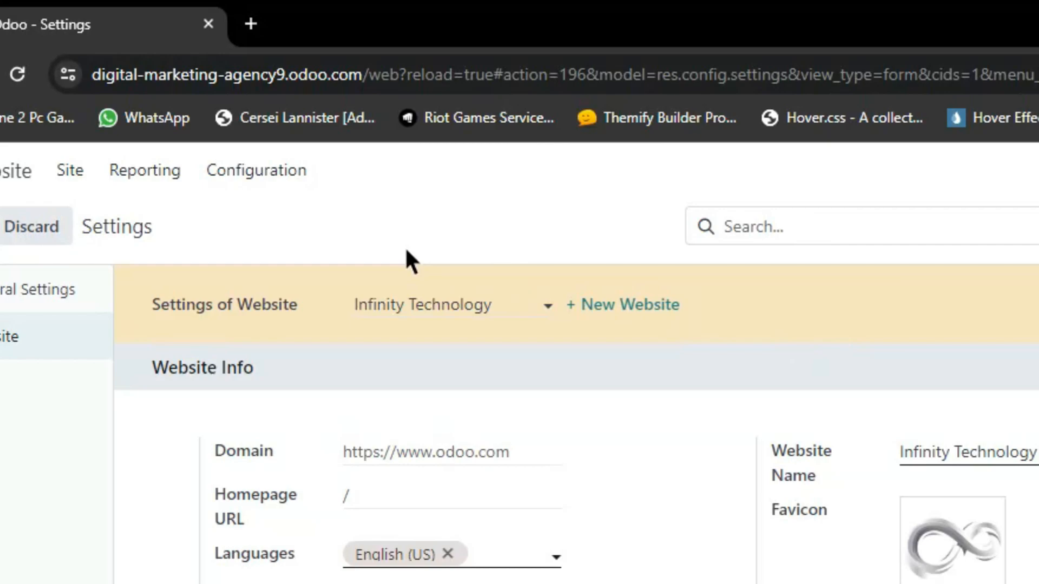
- Request a free domain under Configuration > Domain Name, confirming 'My Website is Ready'
left_click(287, 176)
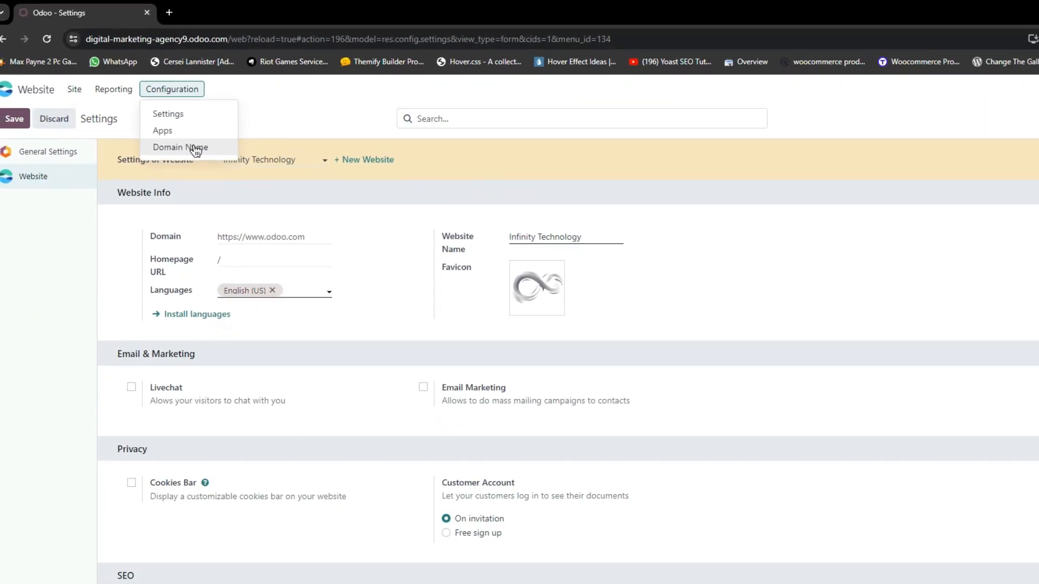
left_click(299, 281)
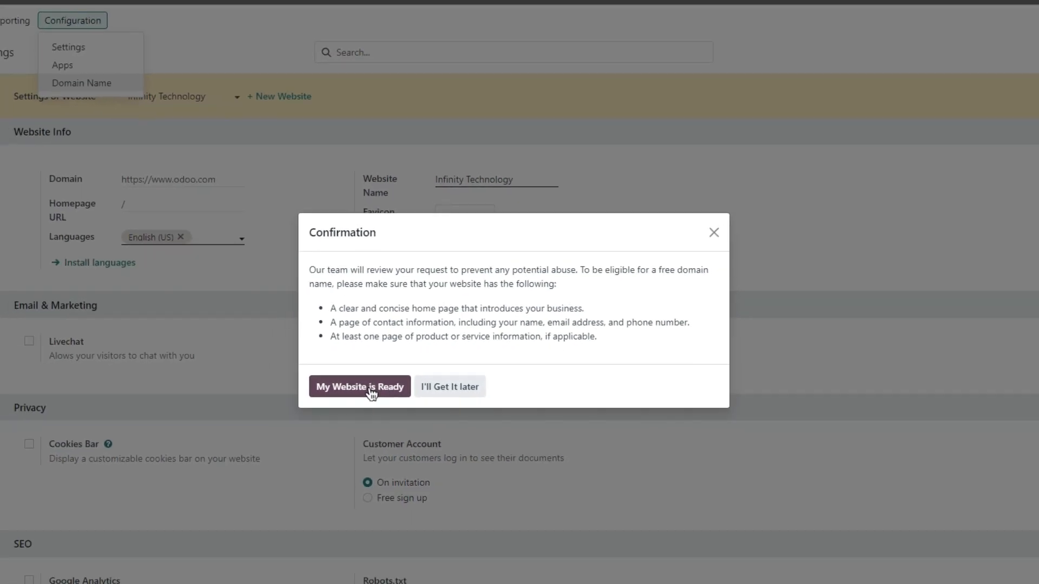
left_click(256, 433)
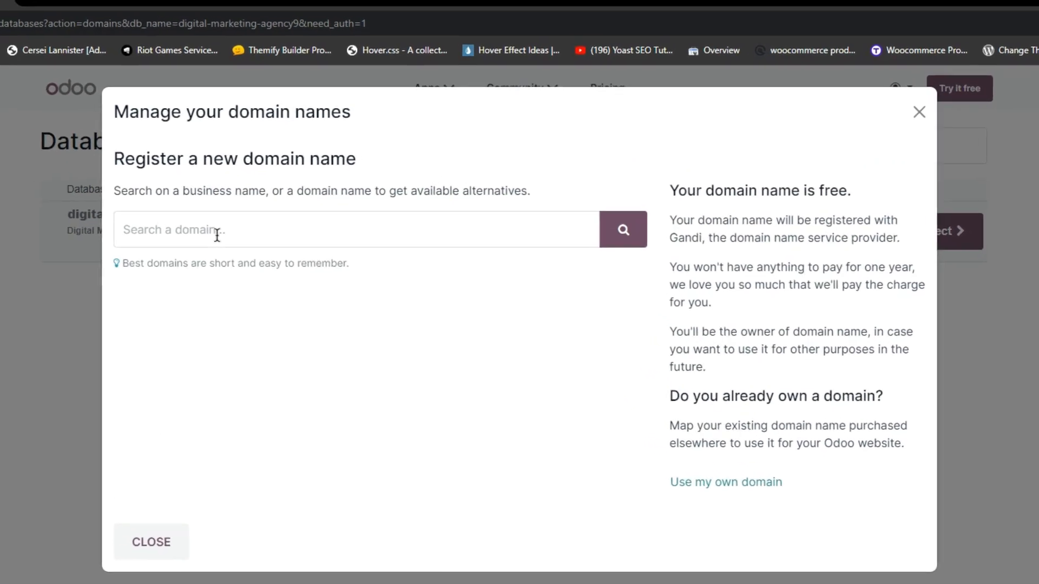
- Search for infinitytechnology.com and, as it's unavailable, select infinitytechnology.app instead
left_click(305, 189)
type("infinity")
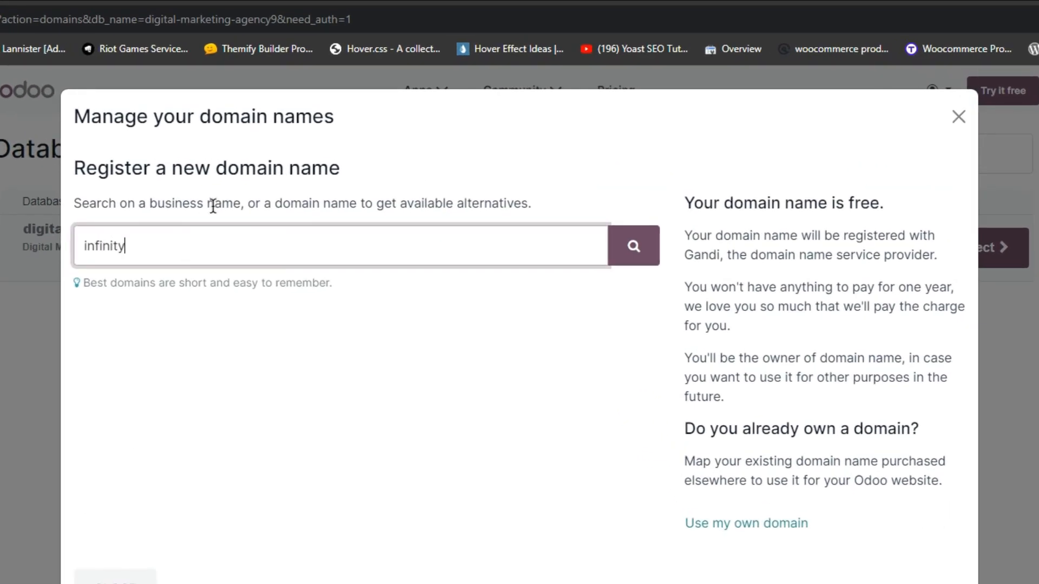
type("technology.com")
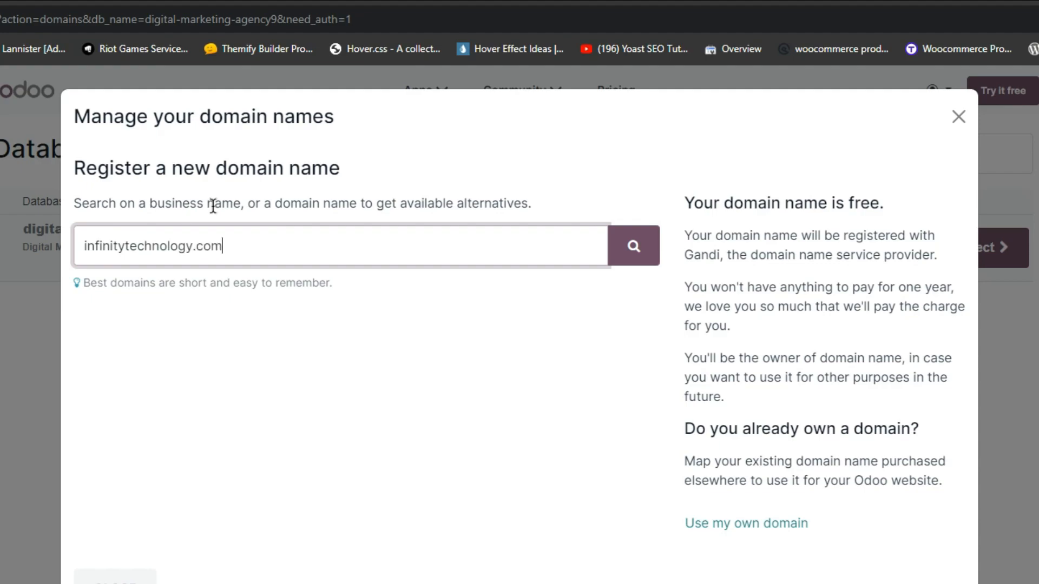
left_click(634, 260)
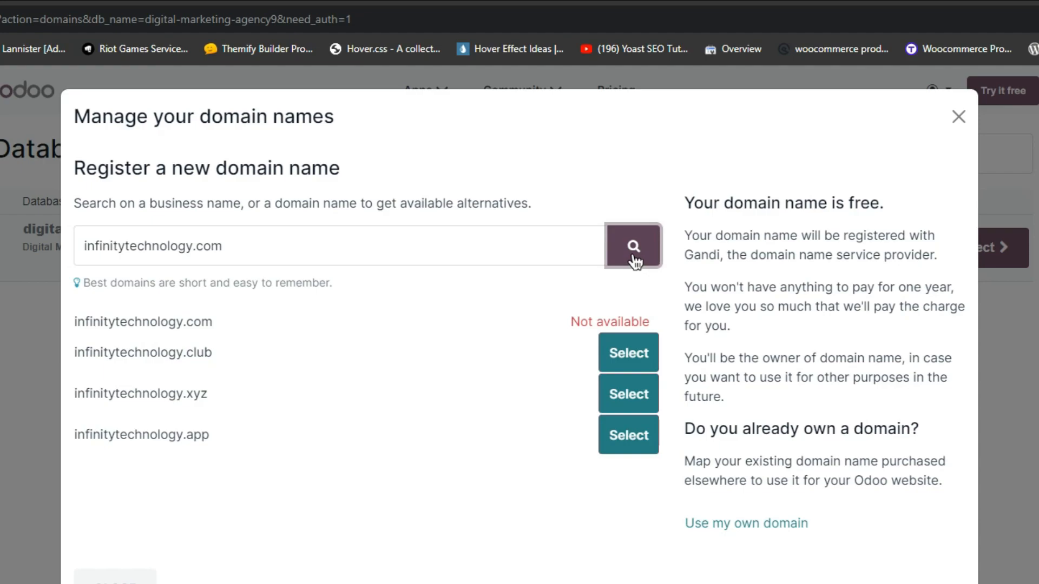
left_click(629, 447)
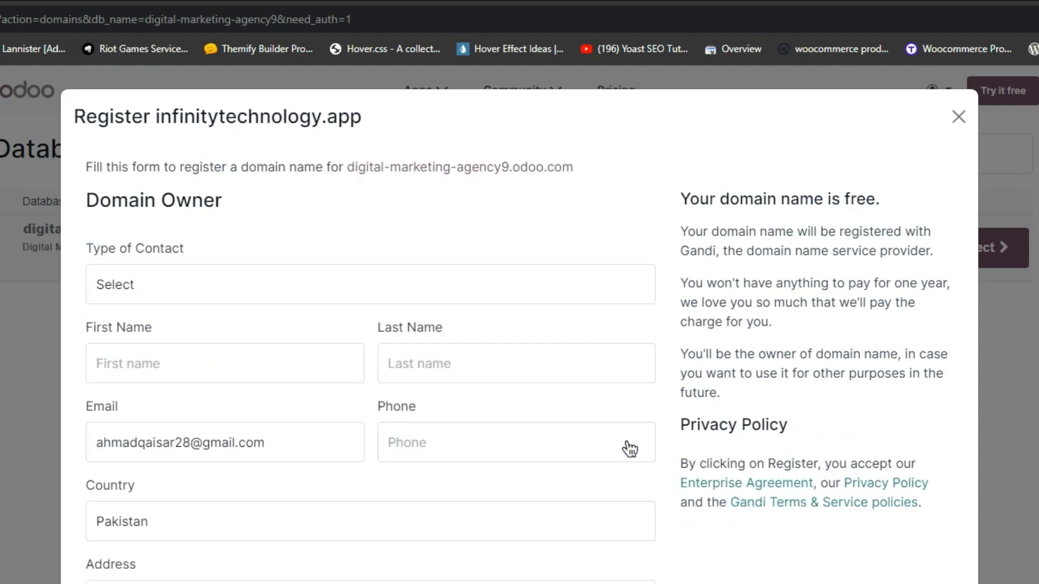
- Set the contact type to Individual, enter the owner's first name, and register infinitytechnology.app
left_click(141, 288)
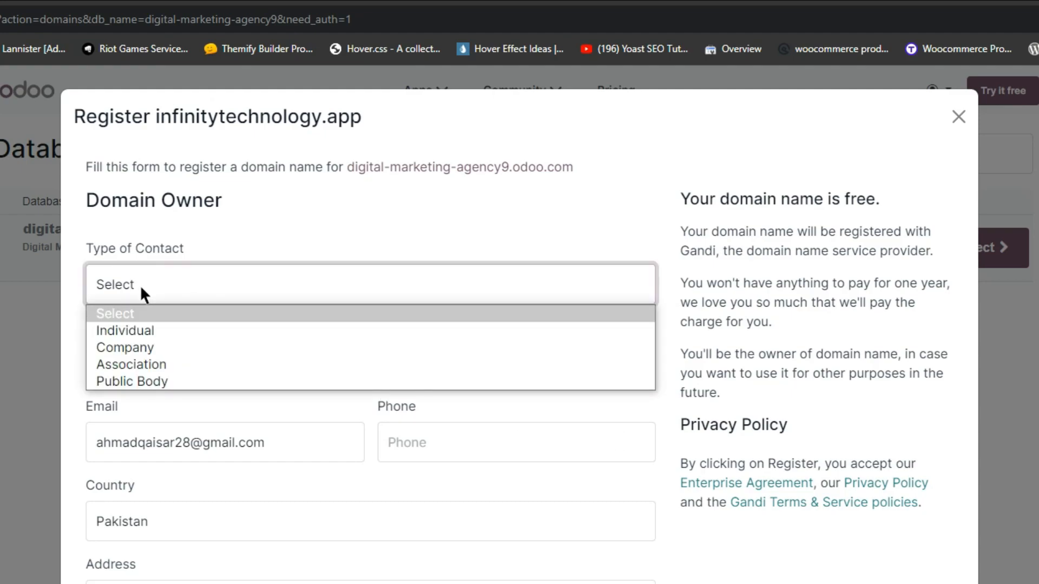
left_click(147, 331)
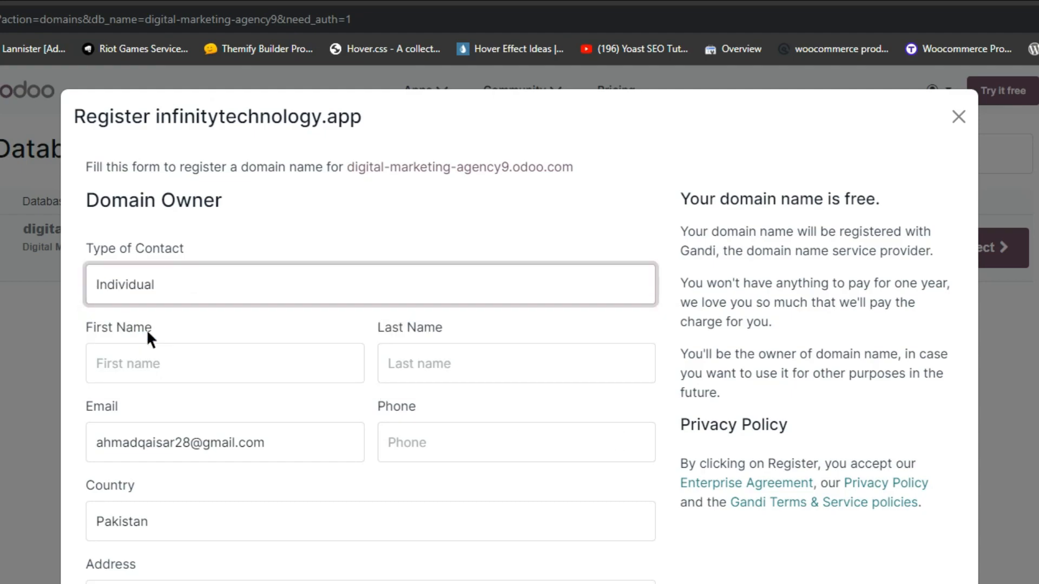
left_click(150, 363)
type("Ahmad")
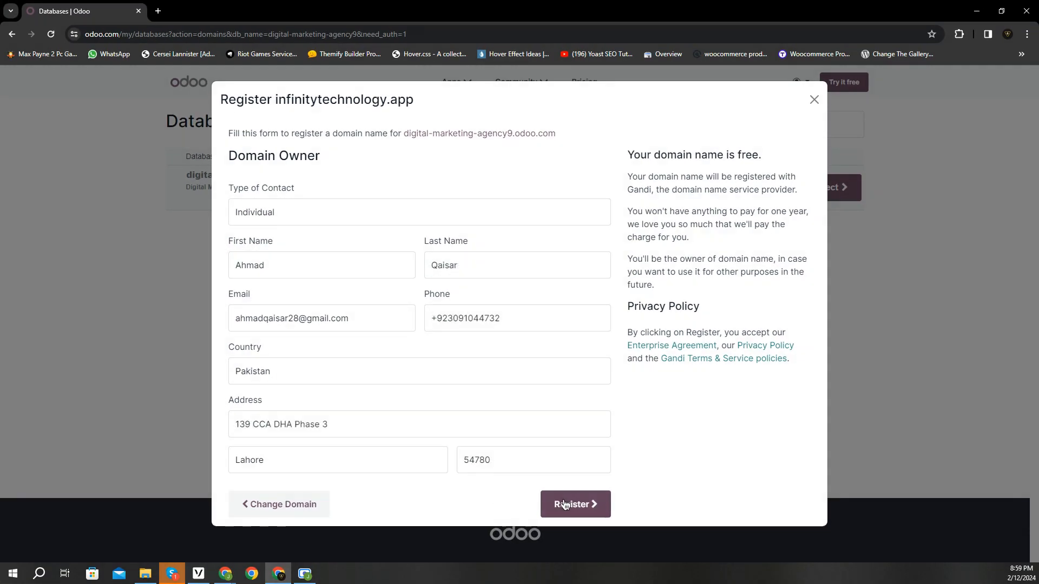
left_click(563, 500)
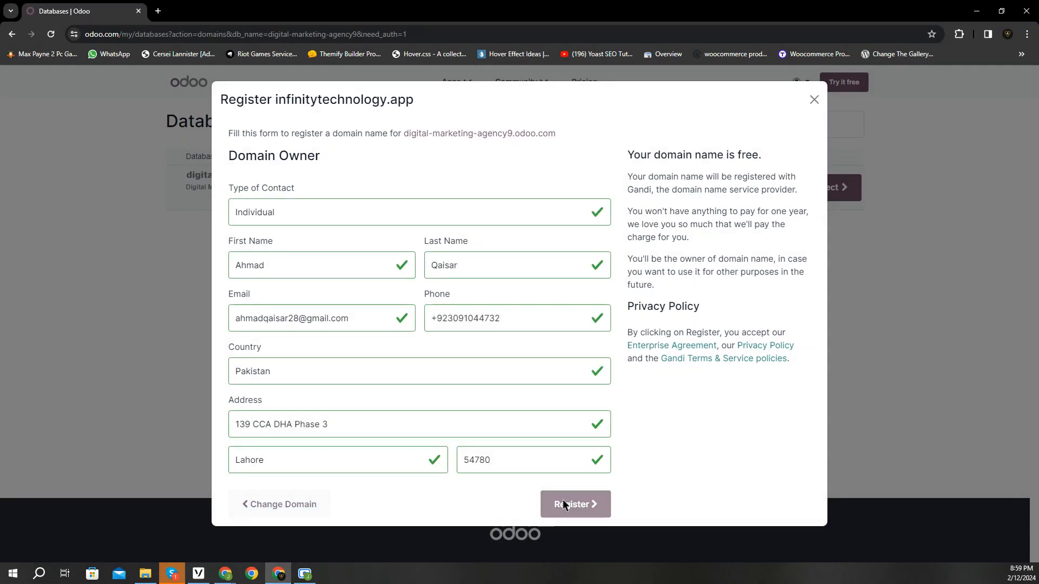